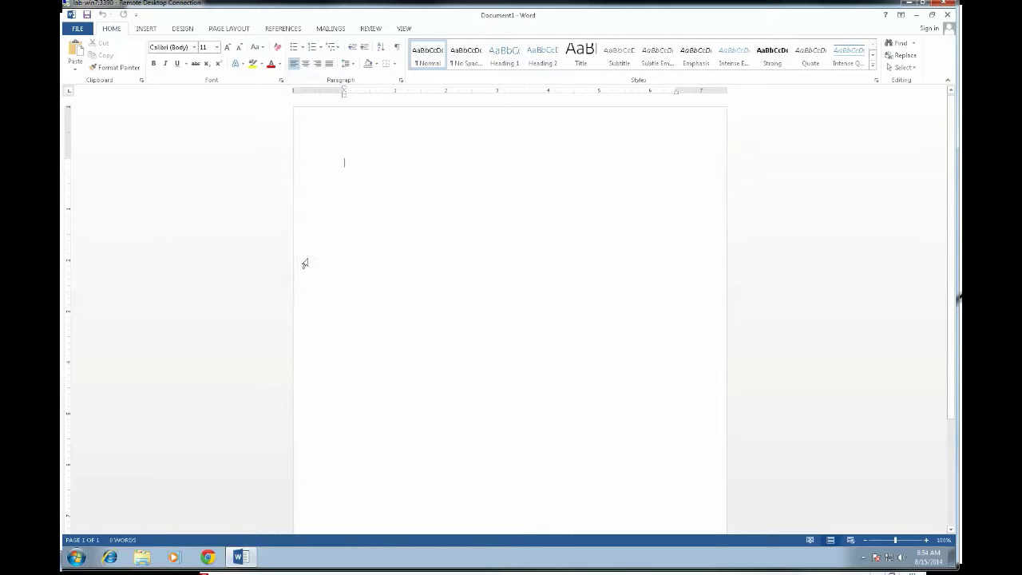
Start a label mail merge with the Avery US Letter 8160 Easy Peel Address Labels layout.
left_click(330, 29)
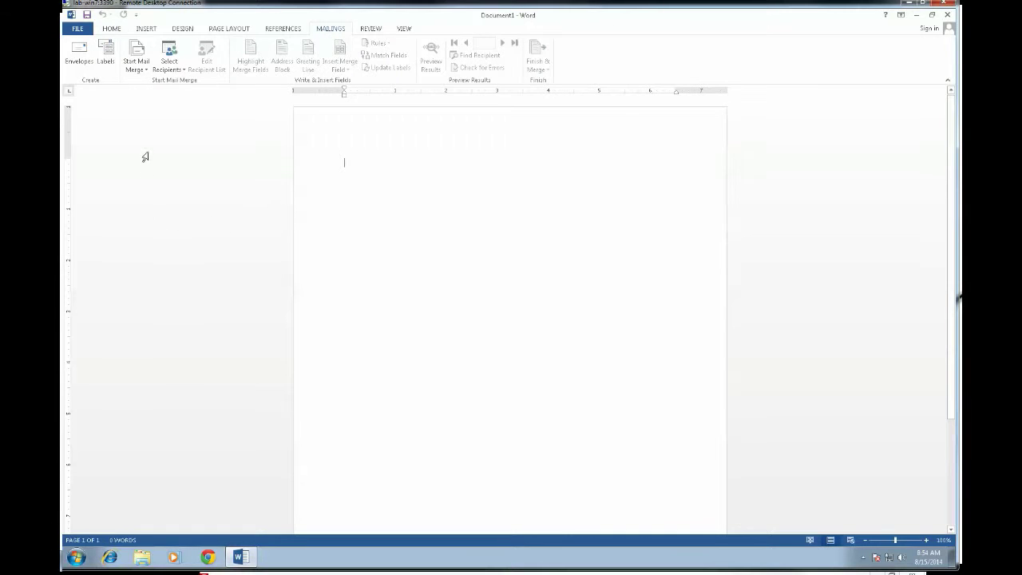
left_click(141, 68)
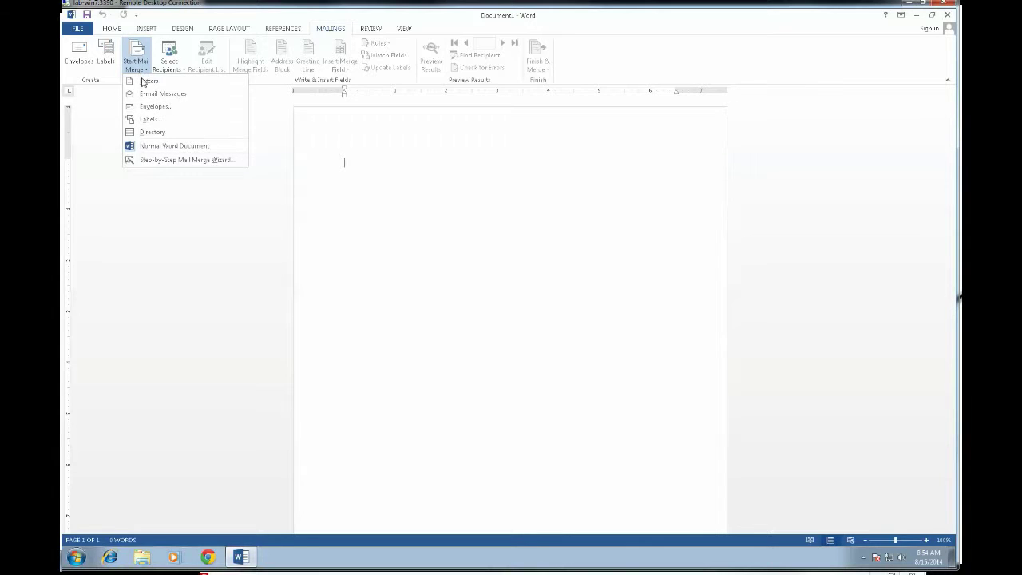
left_click(157, 122)
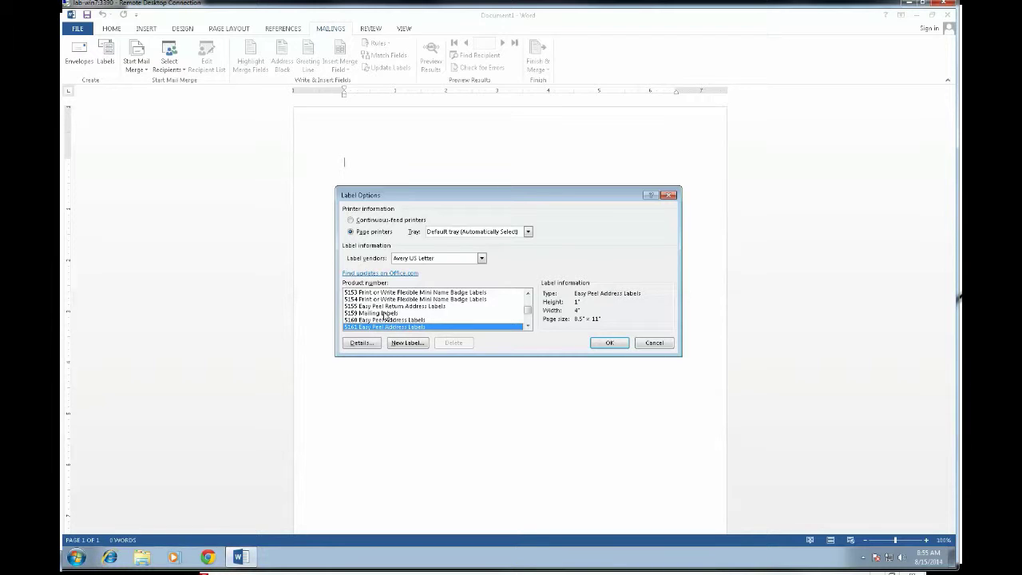
scroll(386, 315, "up", 2)
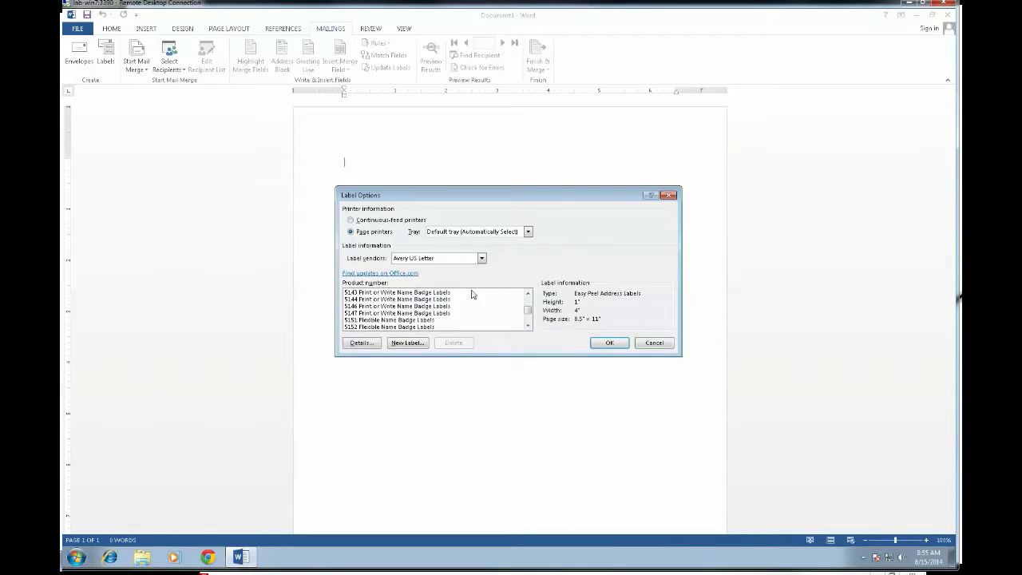
left_click_drag(523, 314, 534, 291)
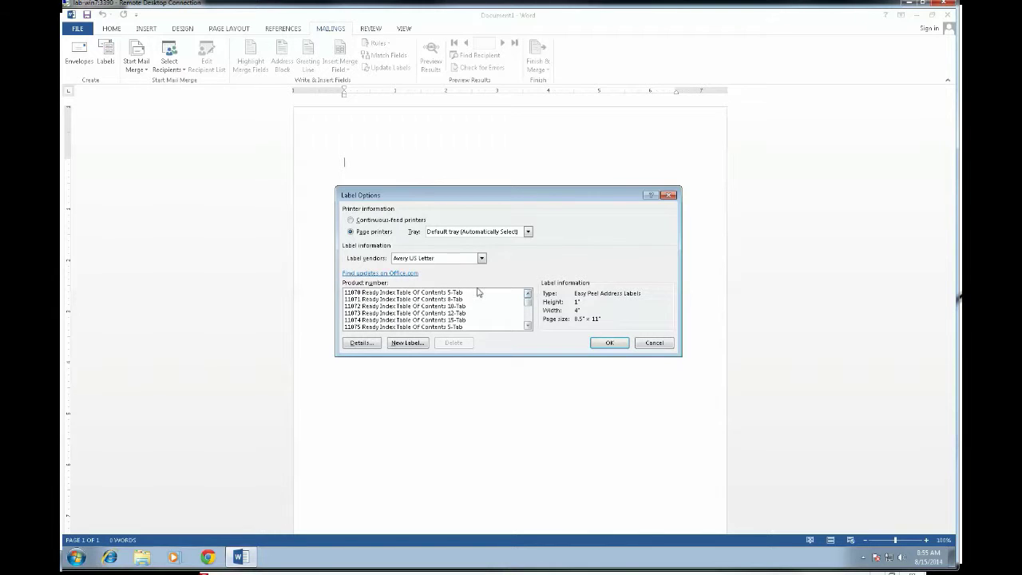
left_click(384, 294)
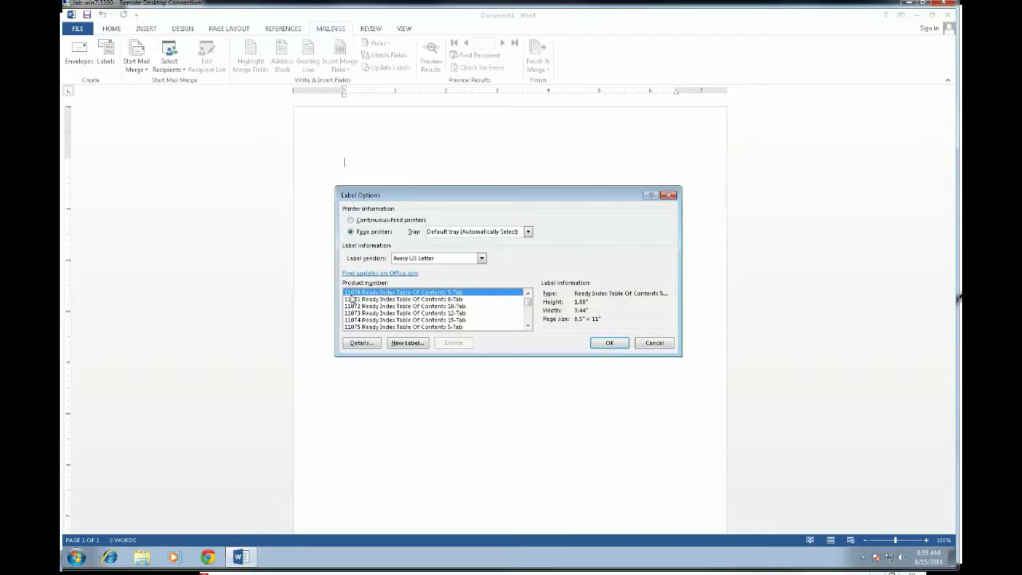
type("8160 Easy Peel Address Labels")
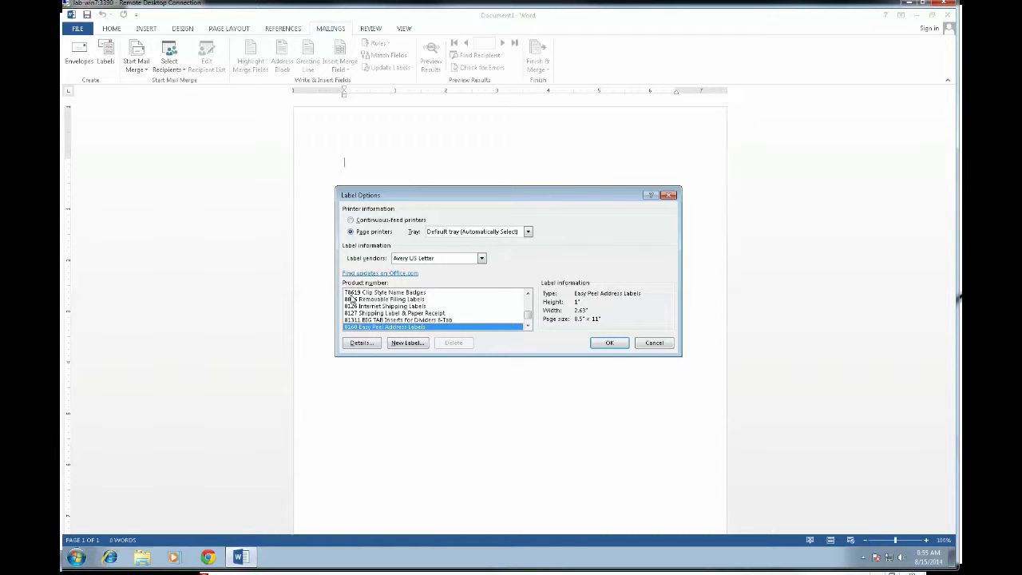
left_click(613, 345)
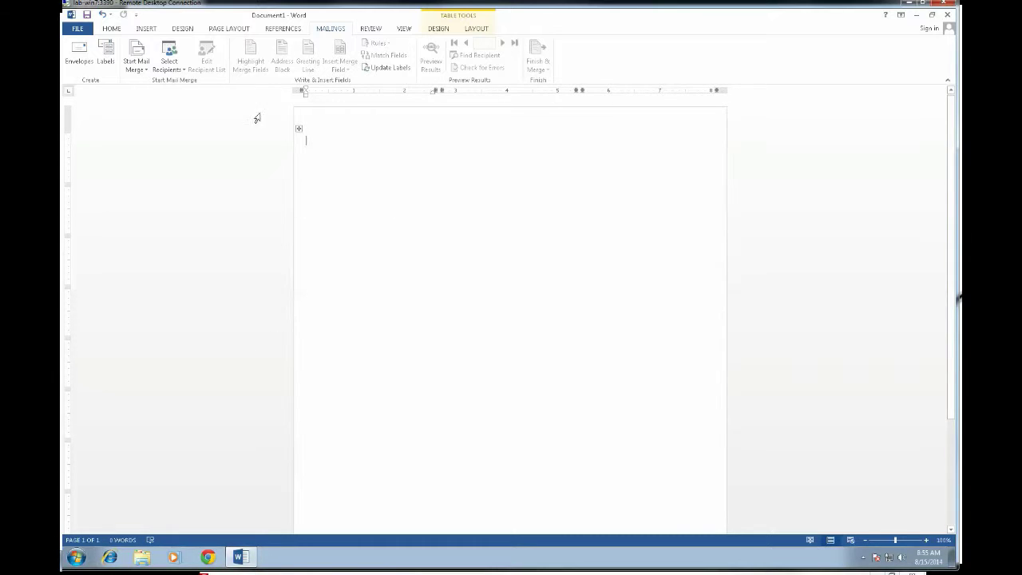
Show the recipient source options from the Mailings tab's Select Recipients menu.
left_click(170, 72)
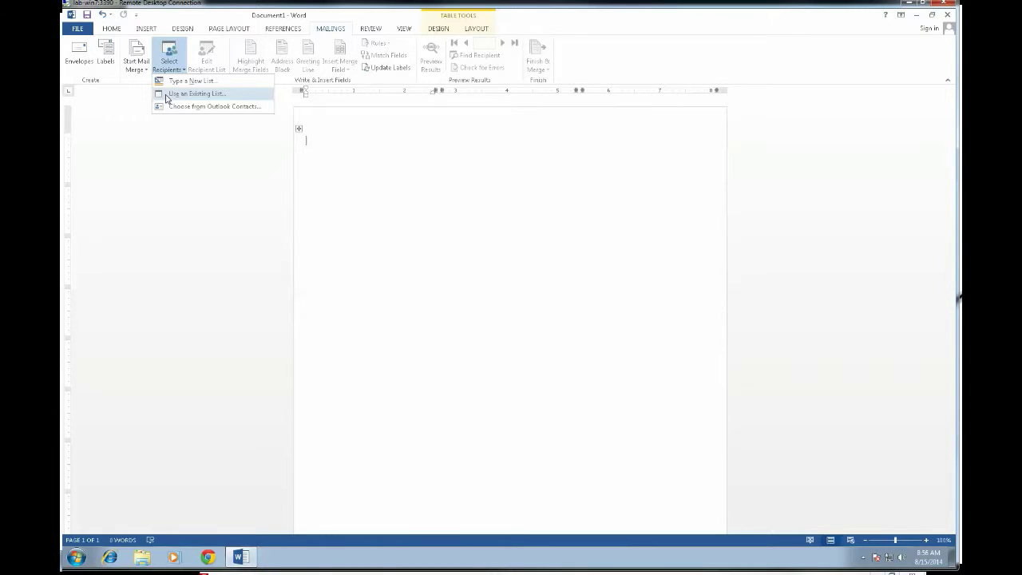
Delete the old sql-03-01 Employees .odc file and launch +NewSQLServerConnection.odc for a new connection.
left_click(166, 96)
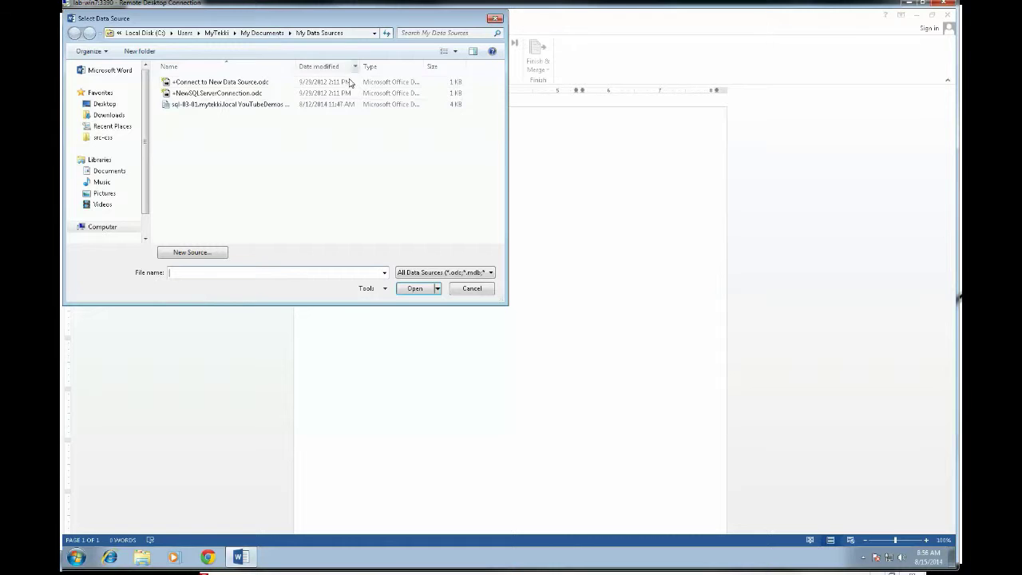
left_click(222, 107)
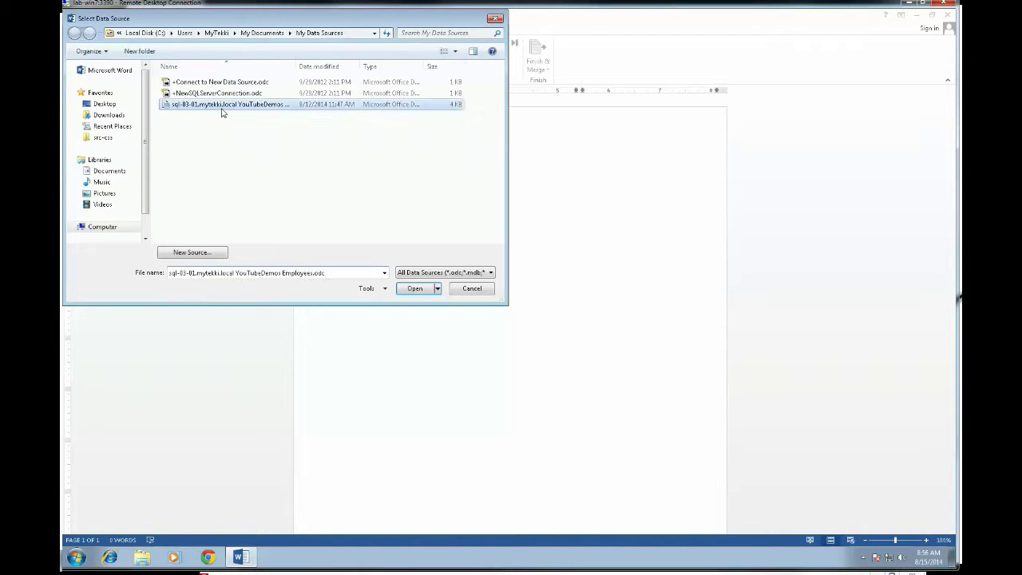
right_click(222, 108)
left_click(246, 322)
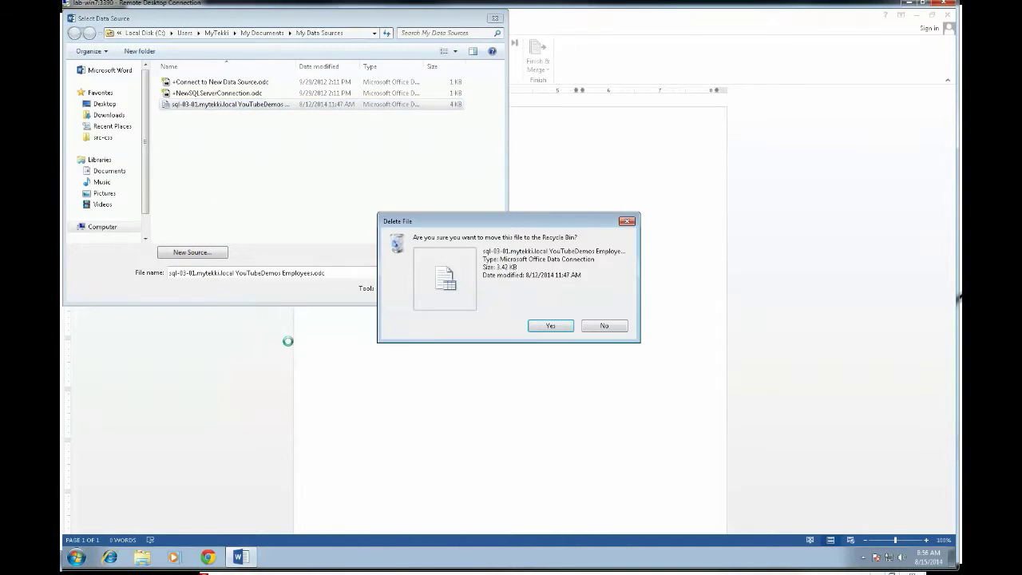
left_click(548, 324)
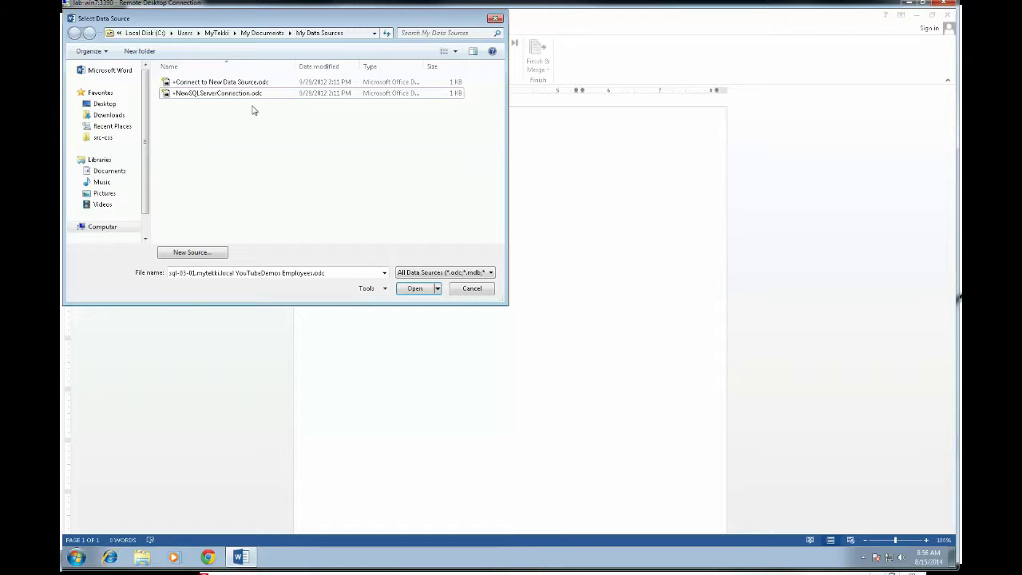
double_click(192, 95)
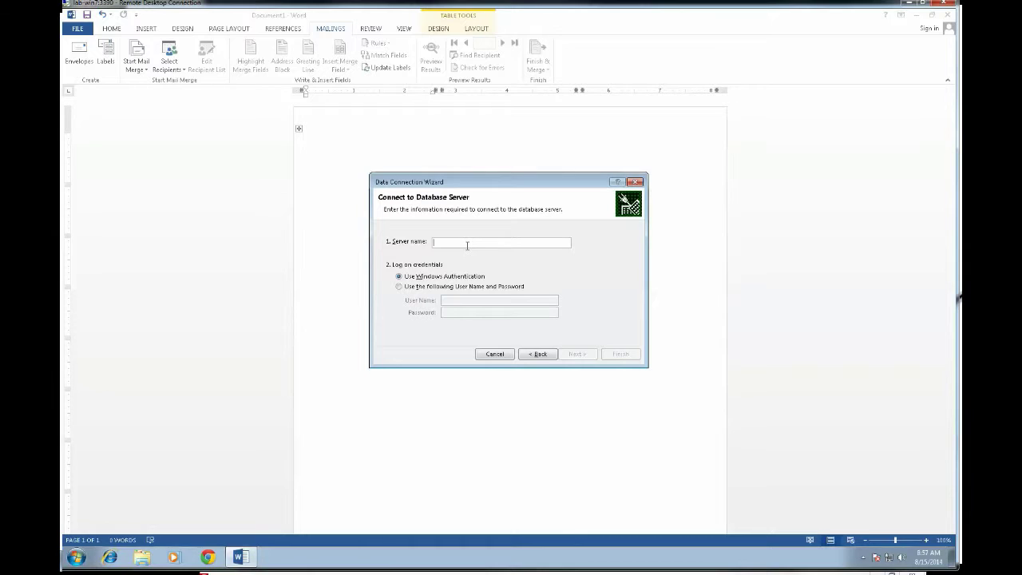
Connect to server sql-03-01 using a SQL Server user name and password.
type("sql-03-01")
left_click(424, 287)
left_click(473, 301)
type("sa")
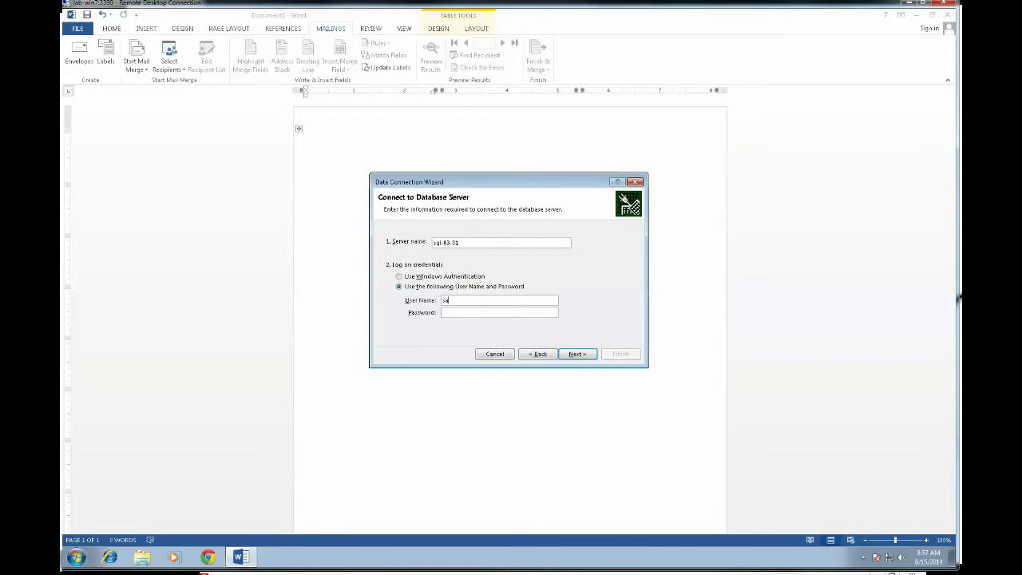
type("•••••••")
left_click(576, 356)
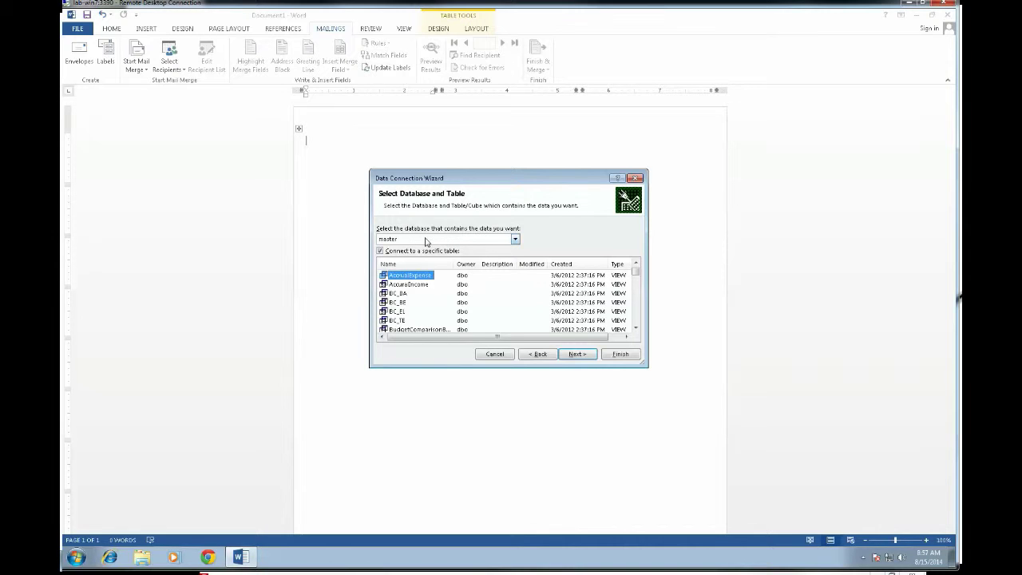
Pick the YouTubeDemos database and its Employees table as the connection's data source.
left_click(515, 239)
scroll(503, 262, "down", 1)
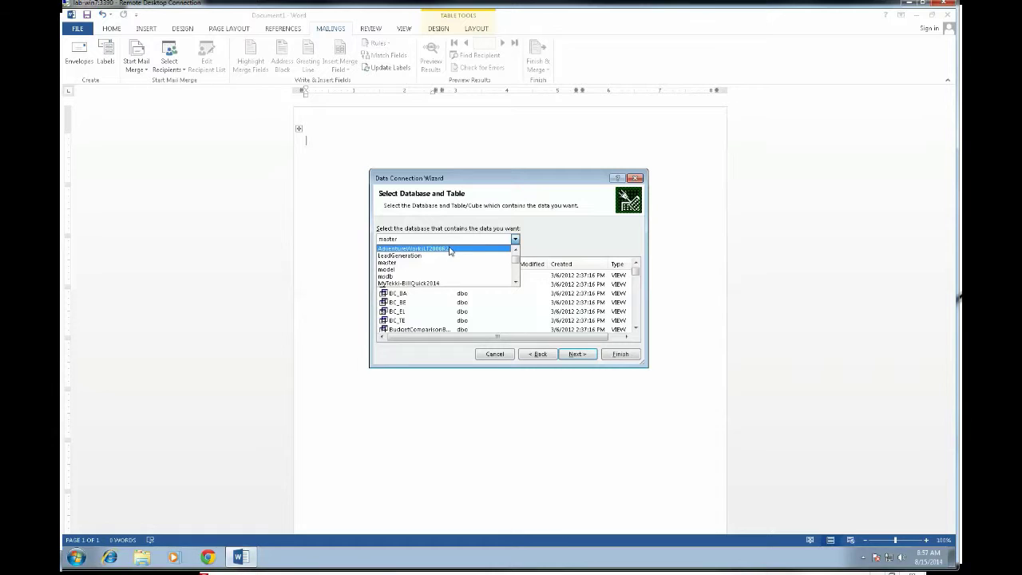
left_click(515, 284)
left_click(515, 284)
left_click(515, 283)
left_click(515, 284)
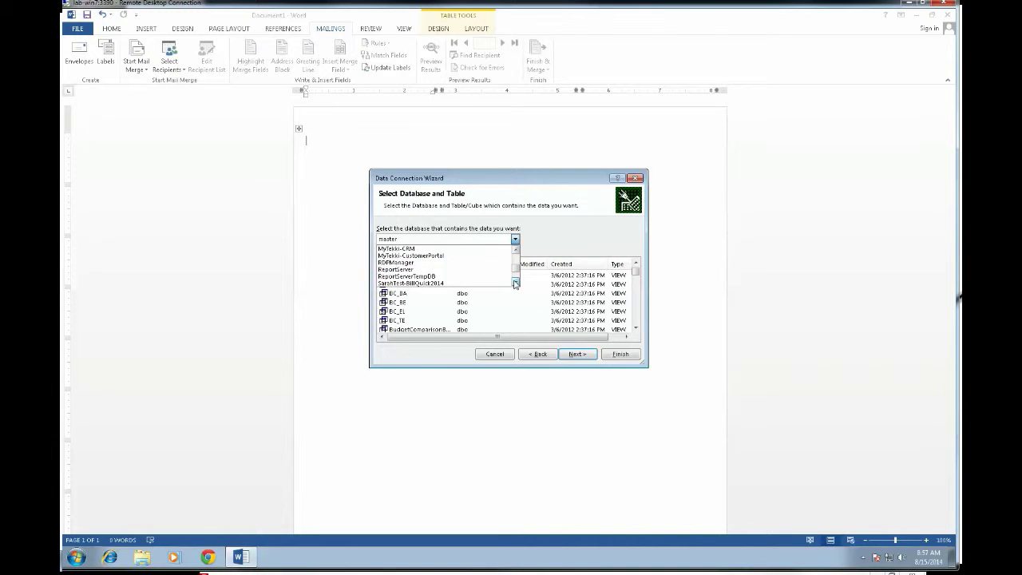
left_click(515, 284)
left_click(515, 284)
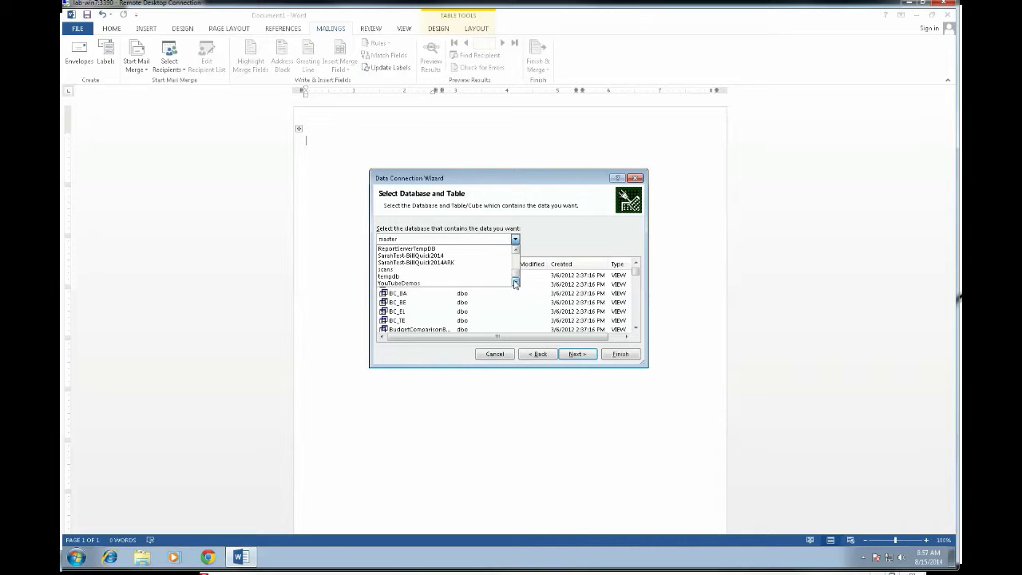
left_click(391, 284)
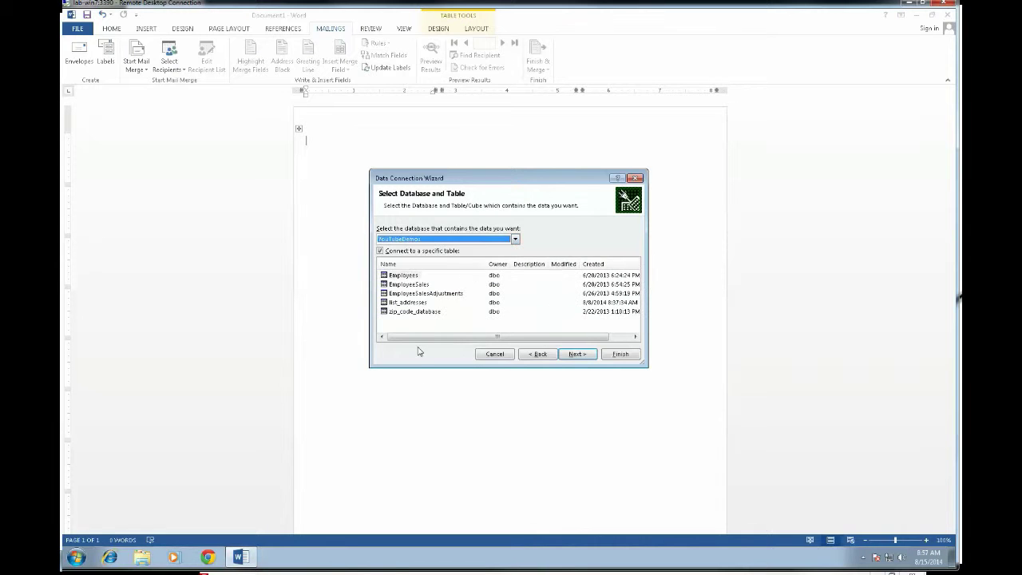
left_click(402, 277)
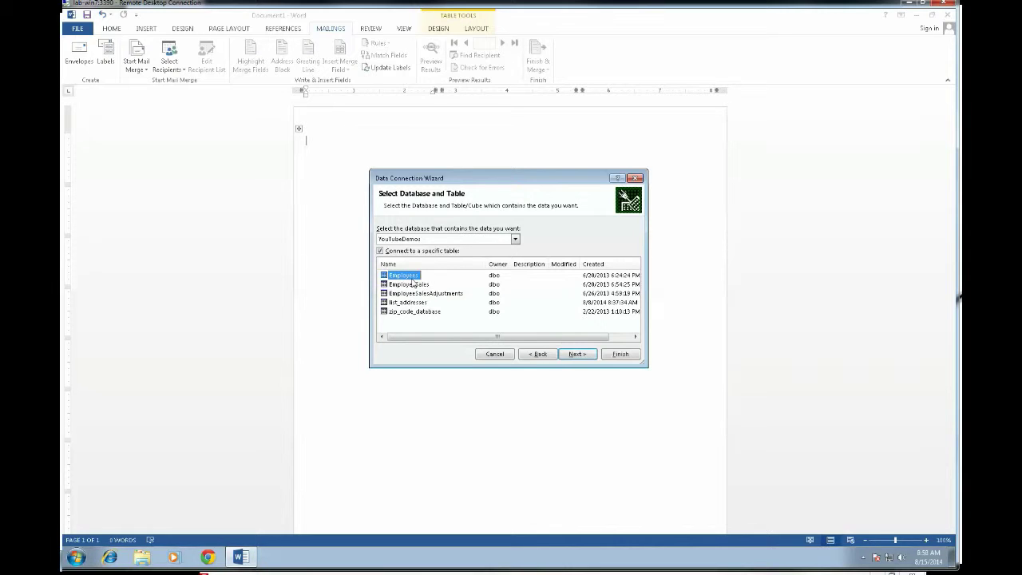
left_click(576, 354)
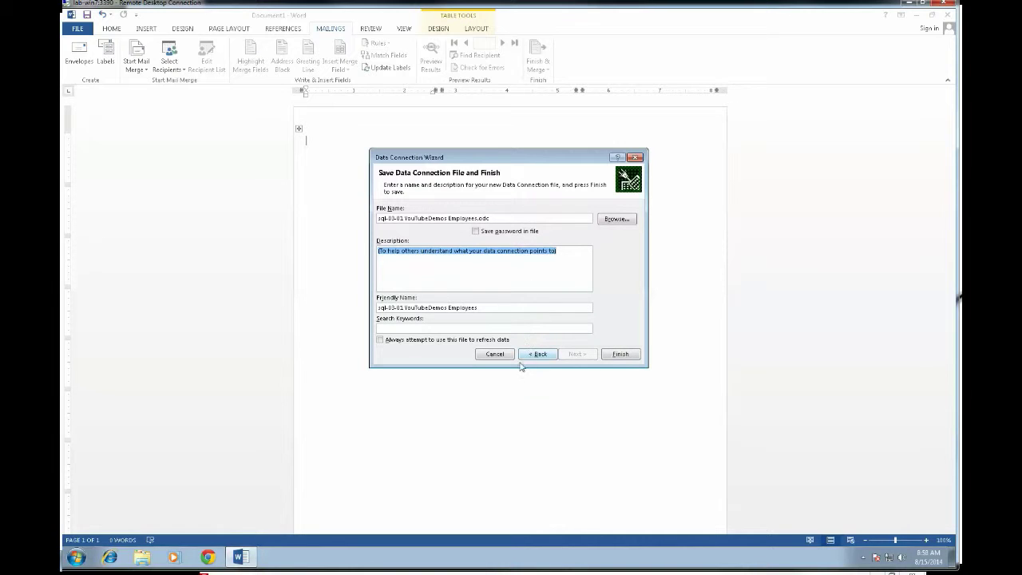
Finish the wizard, saving the connection as sql-03-01 YouTubeDemos Employees.odc.
left_click(623, 356)
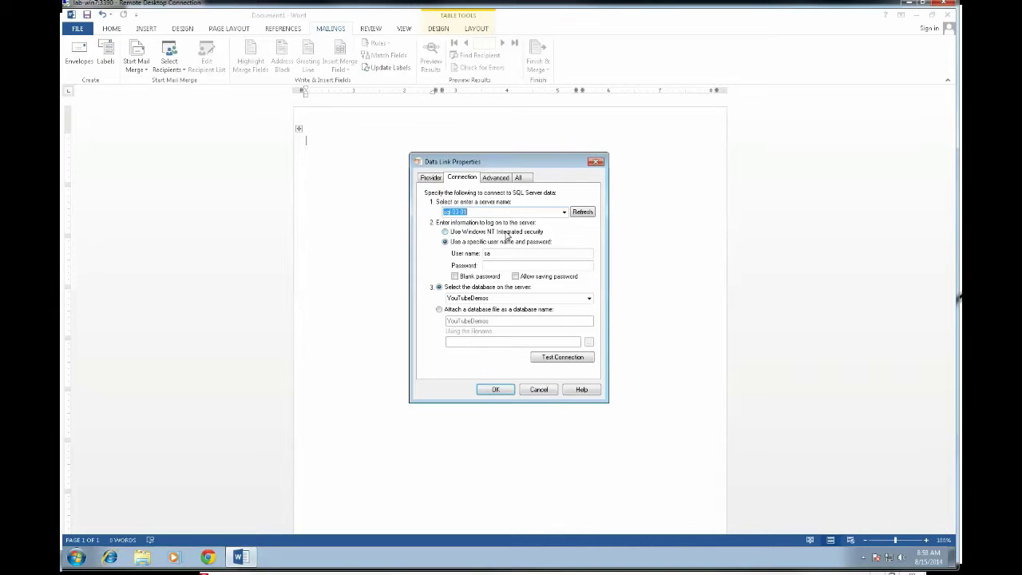
Supply the SQL login password in Data Link Properties and confirm the connection.
left_click(508, 265)
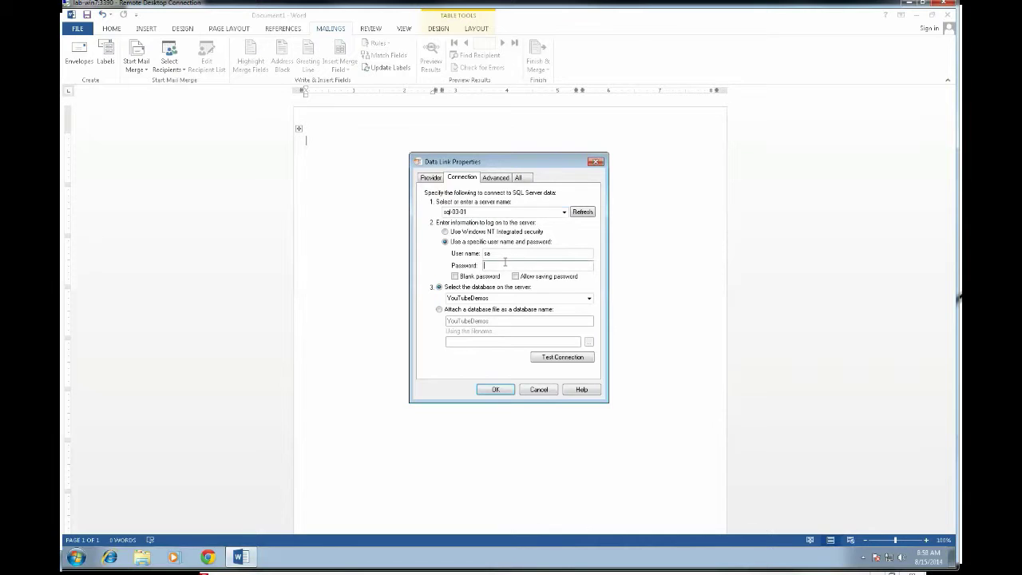
type("password")
left_click(497, 390)
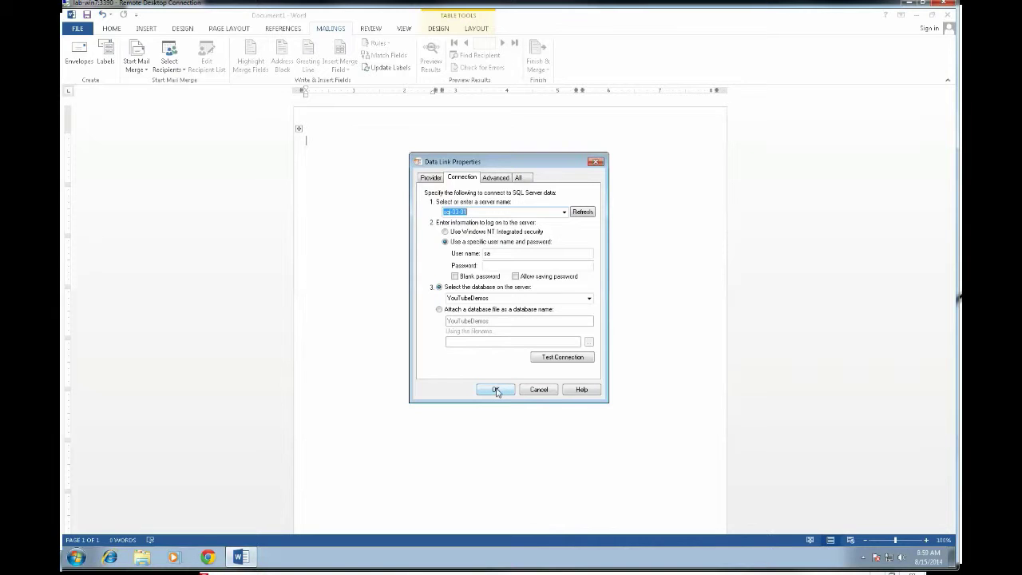
left_click(506, 264)
type("********")
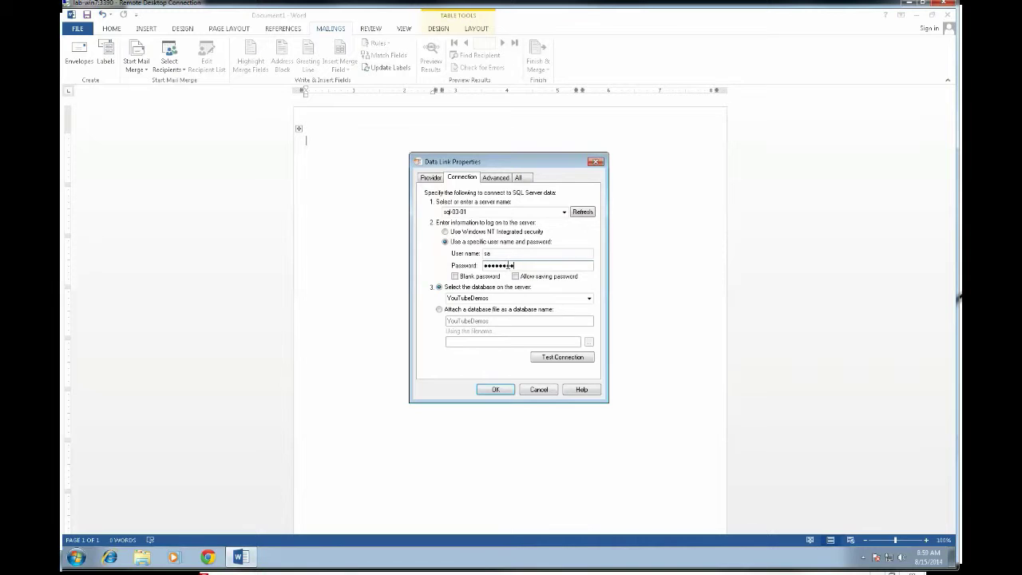
left_click(496, 389)
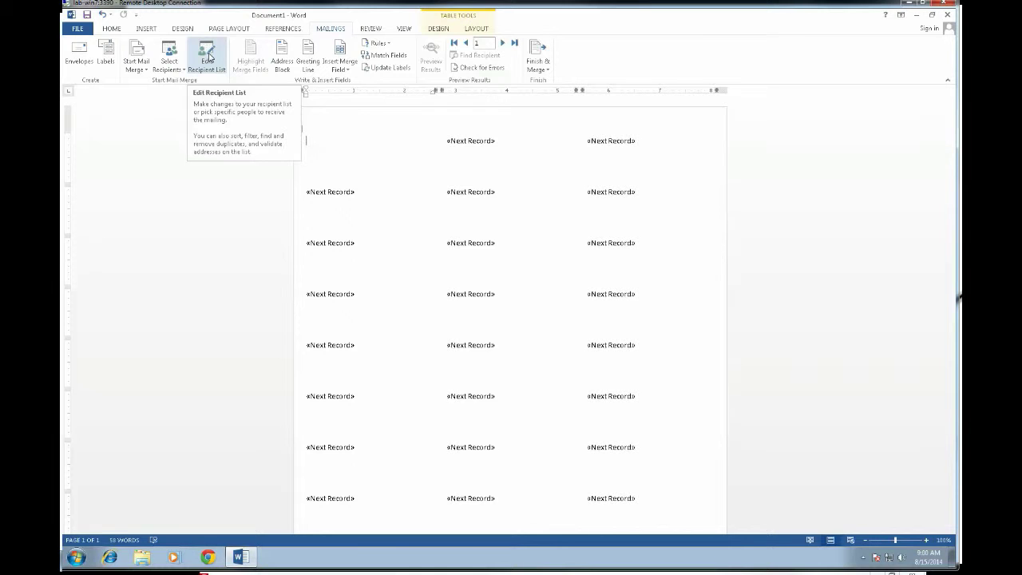
left_click(209, 58)
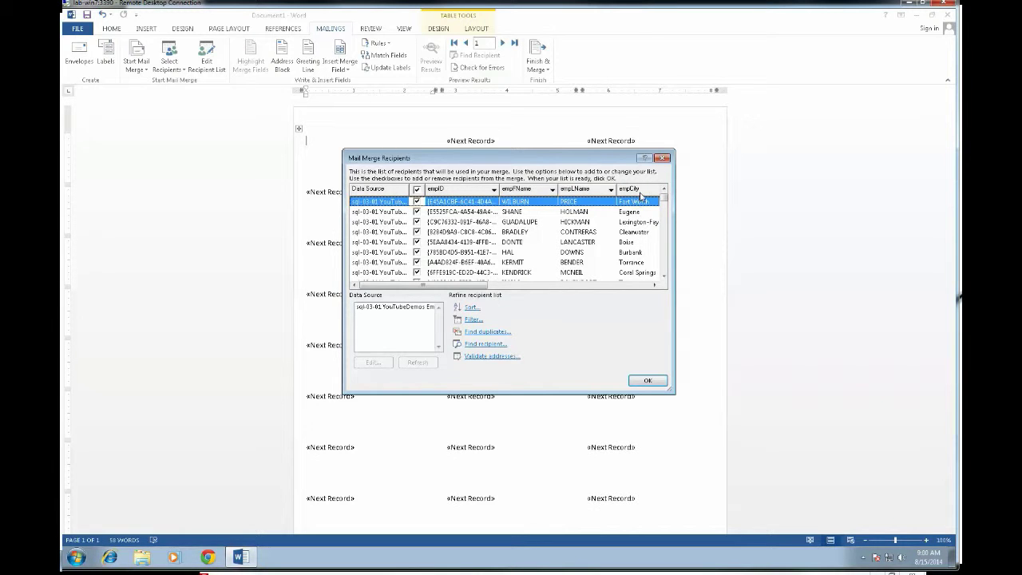
mouse_move(452, 284)
left_mouse_down()
mouse_move(632, 274)
mouse_move(452, 281)
left_mouse_up()
left_click(647, 381)
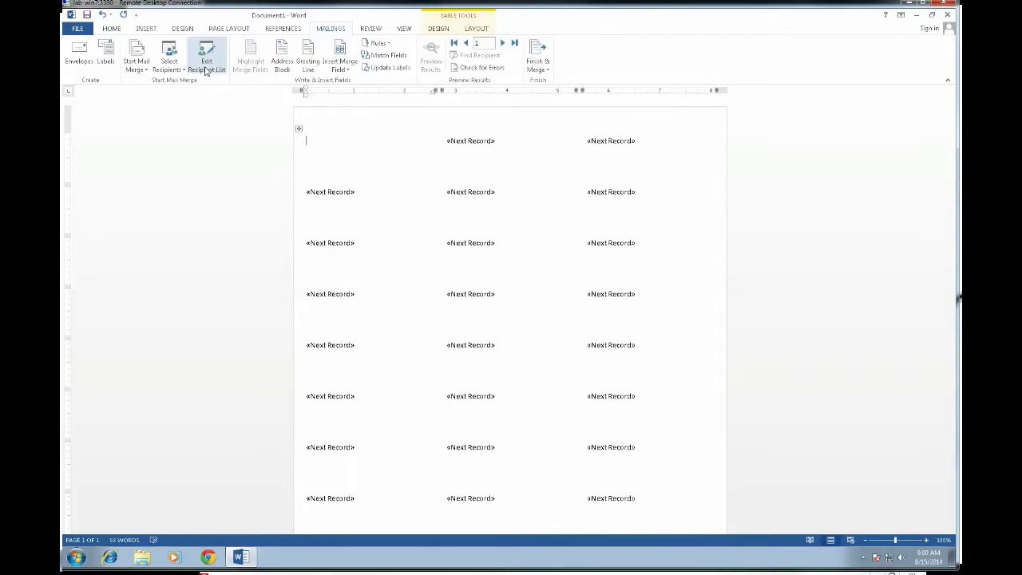
left_click(206, 65)
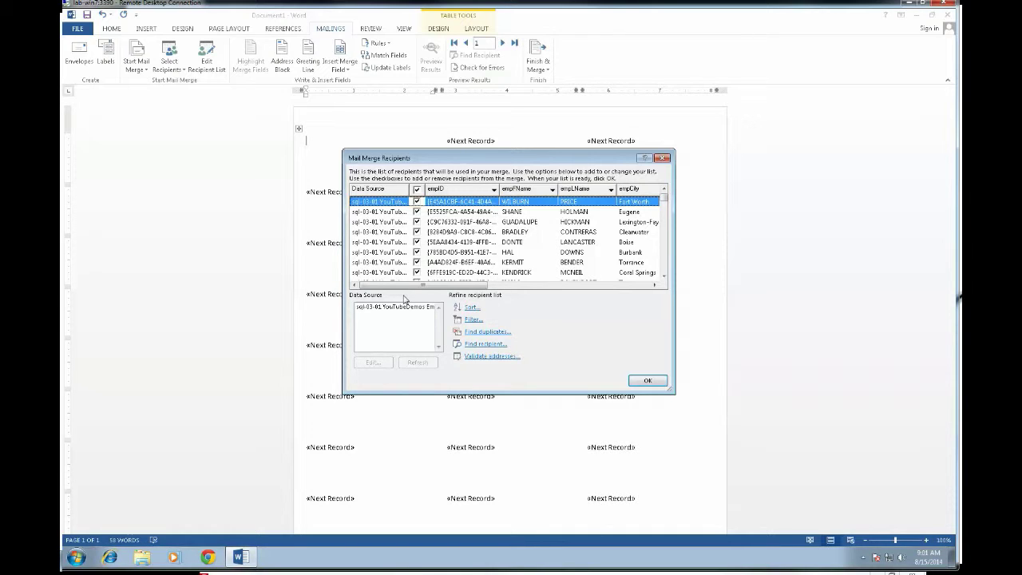
left_click(656, 381)
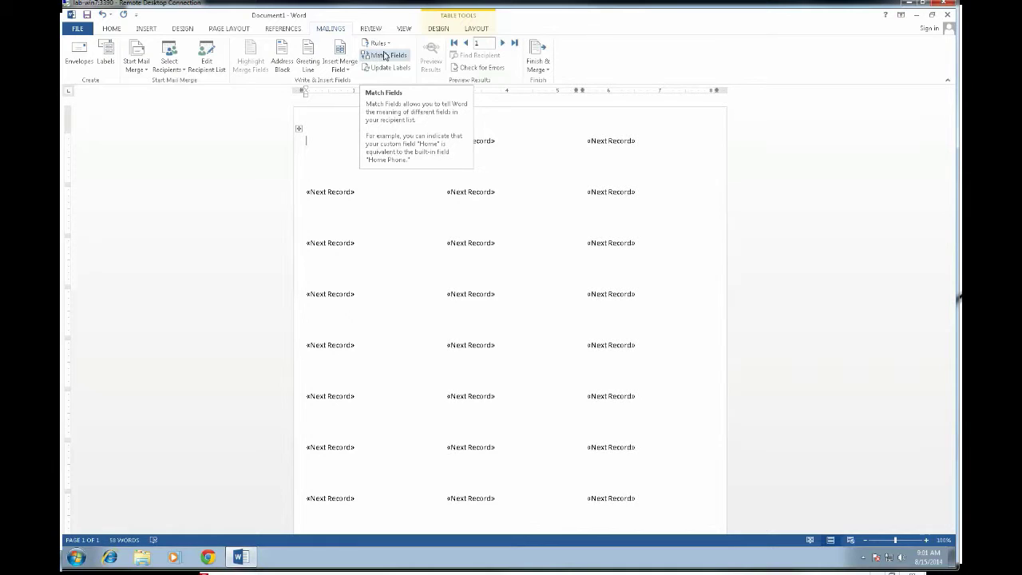
left_click(379, 43)
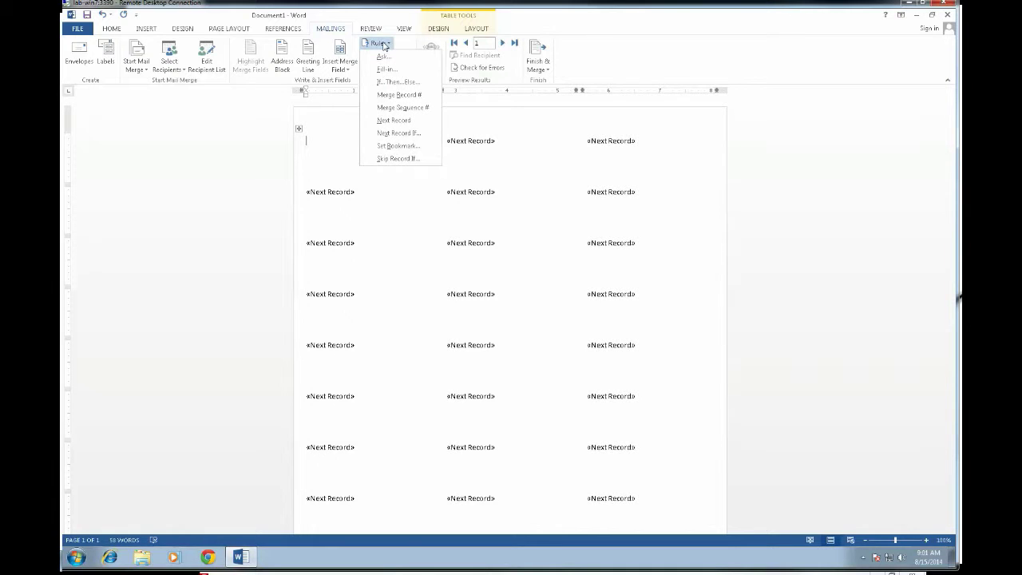
left_click(381, 45)
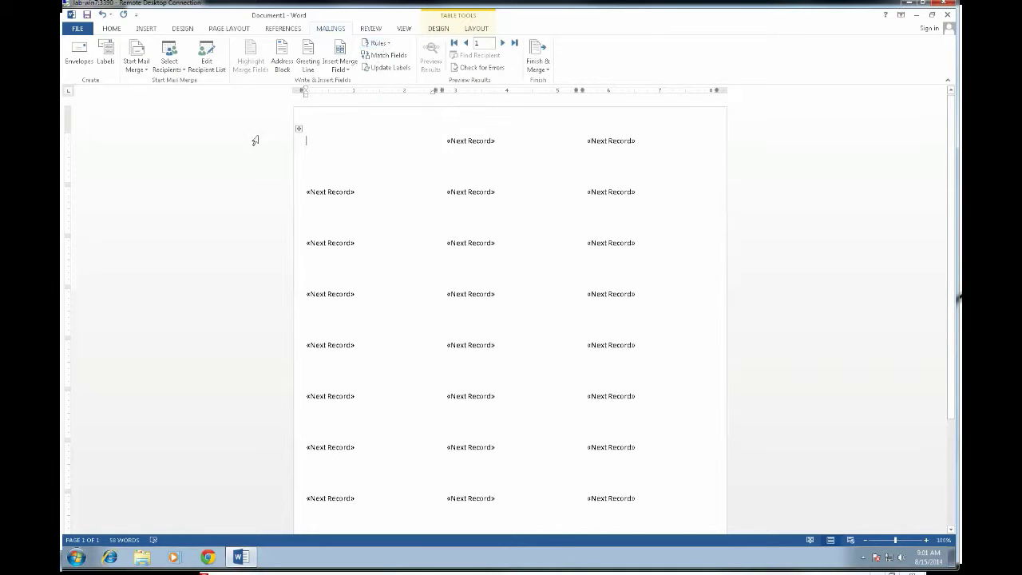
left_click(239, 144)
left_click(337, 131)
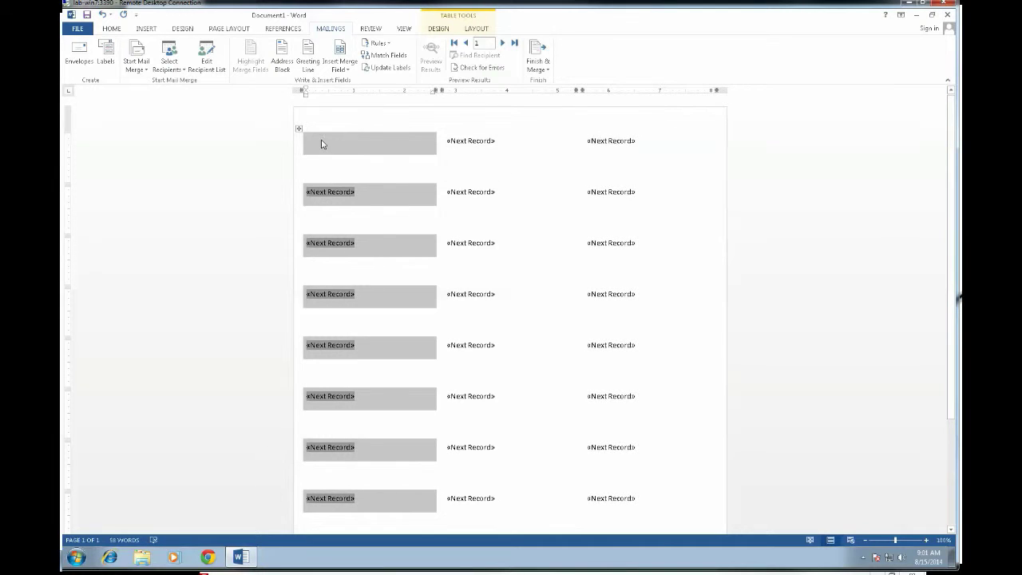
left_click(322, 143)
left_click(239, 151)
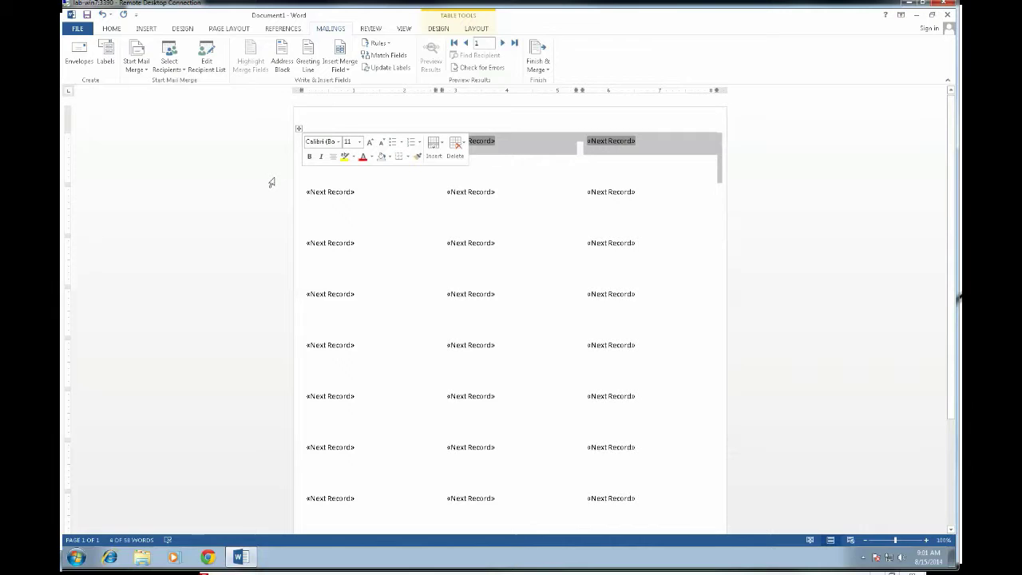
Give the whole label table 0 pt spacing before and after with single line spacing.
left_click(671, 174)
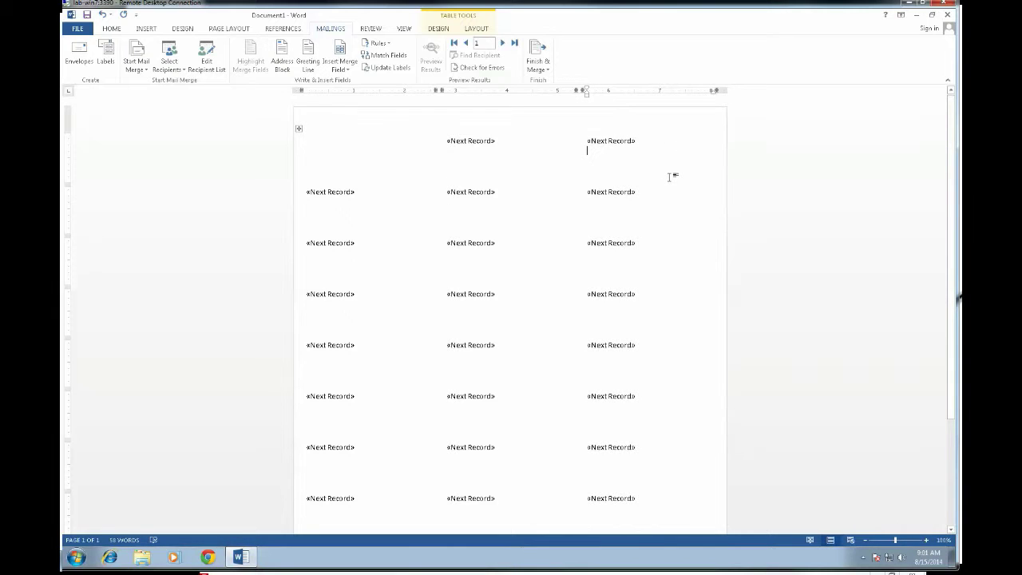
key("ctrl+a")
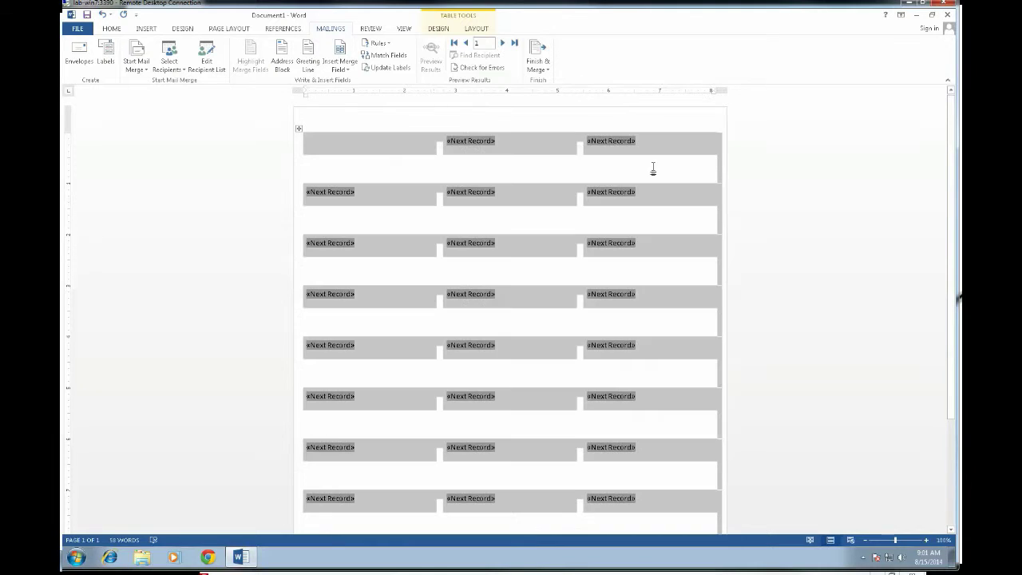
right_click(341, 146)
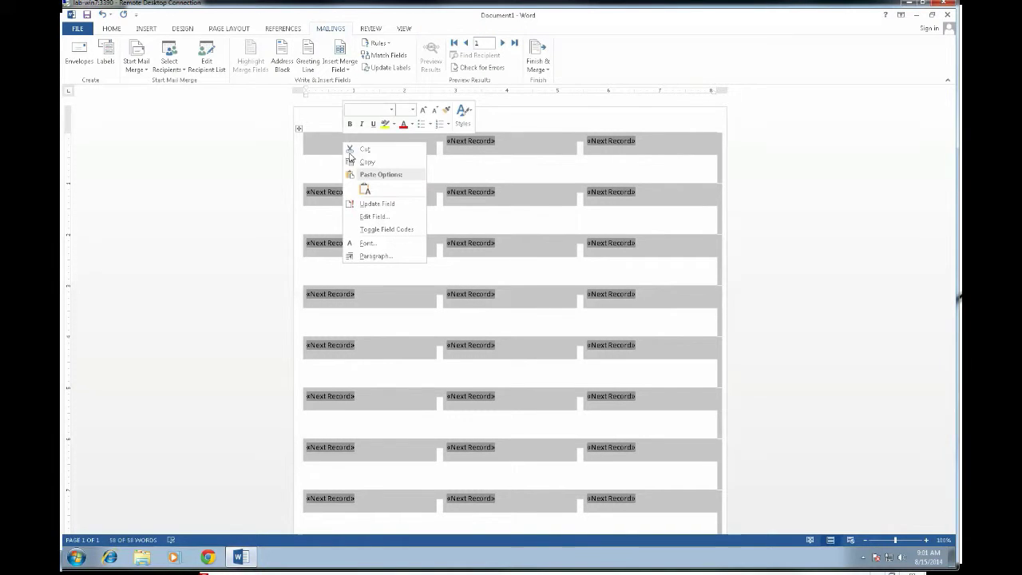
left_click(384, 257)
left_click(479, 288)
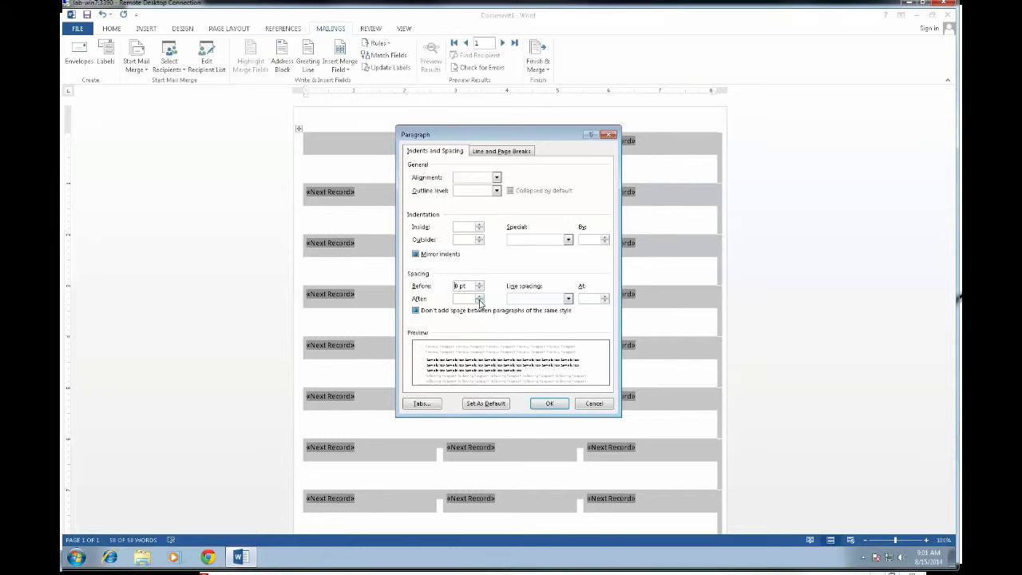
left_click(480, 295)
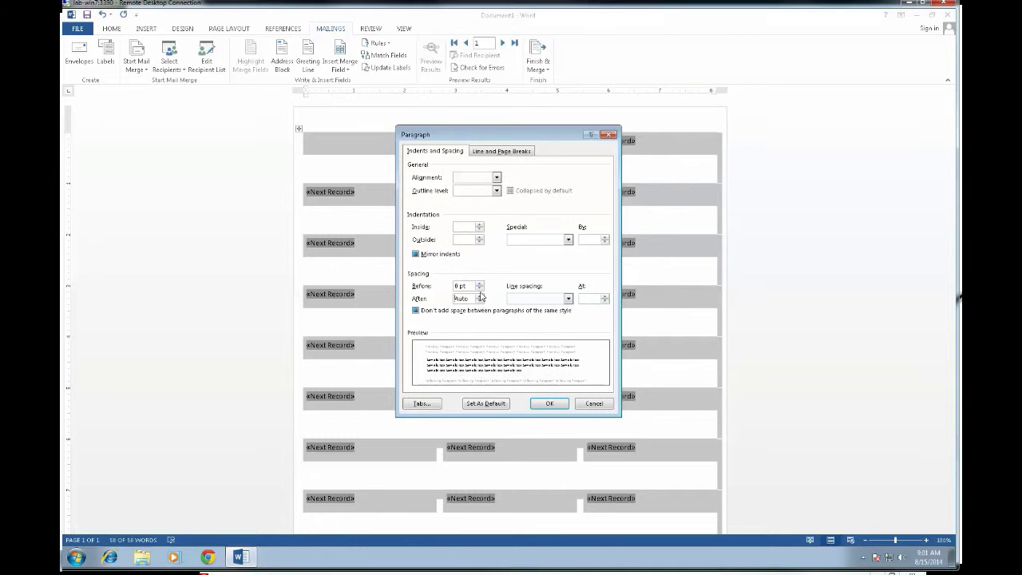
left_click(568, 298)
left_click(537, 307)
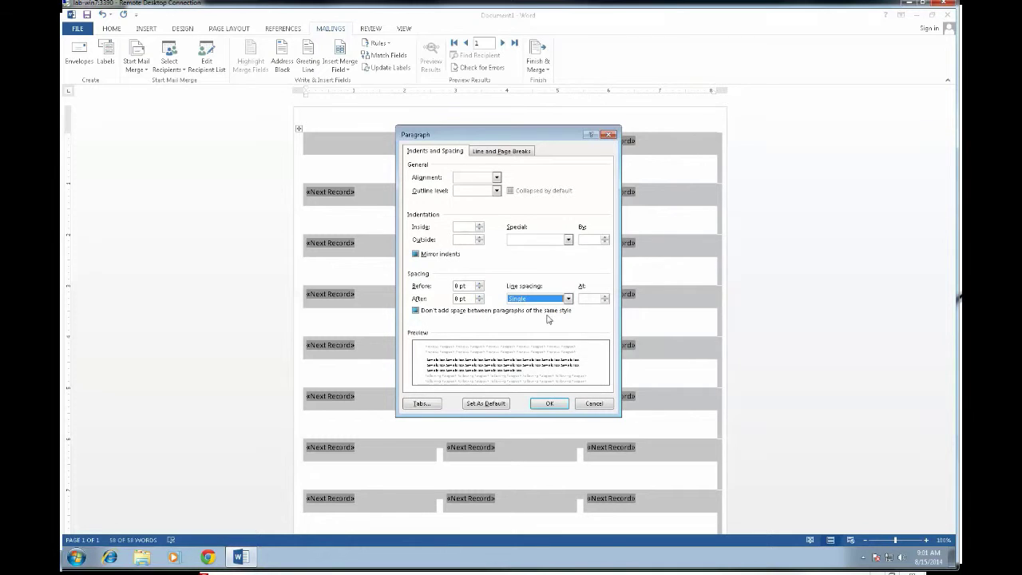
left_click(559, 406)
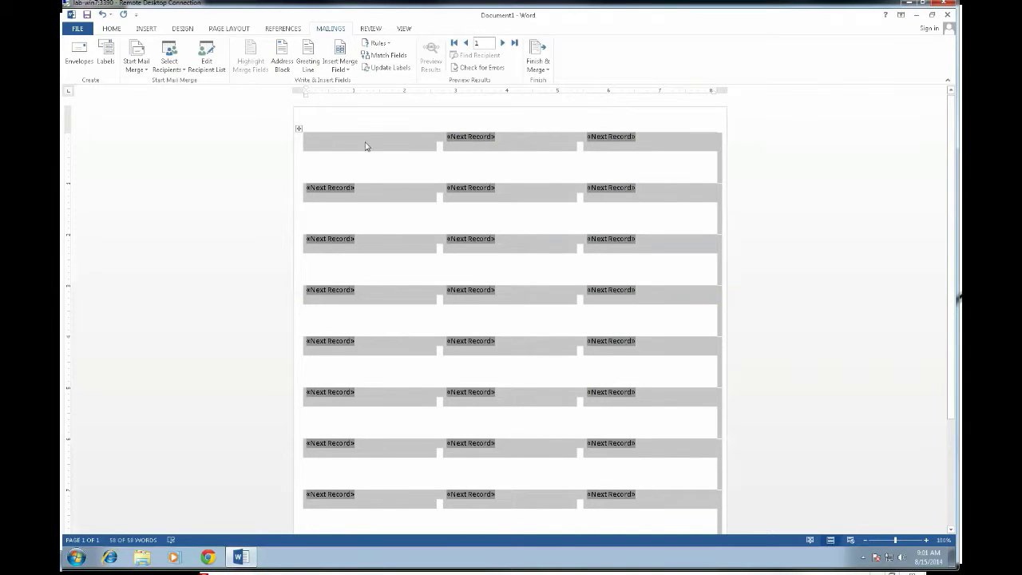
left_click(319, 142)
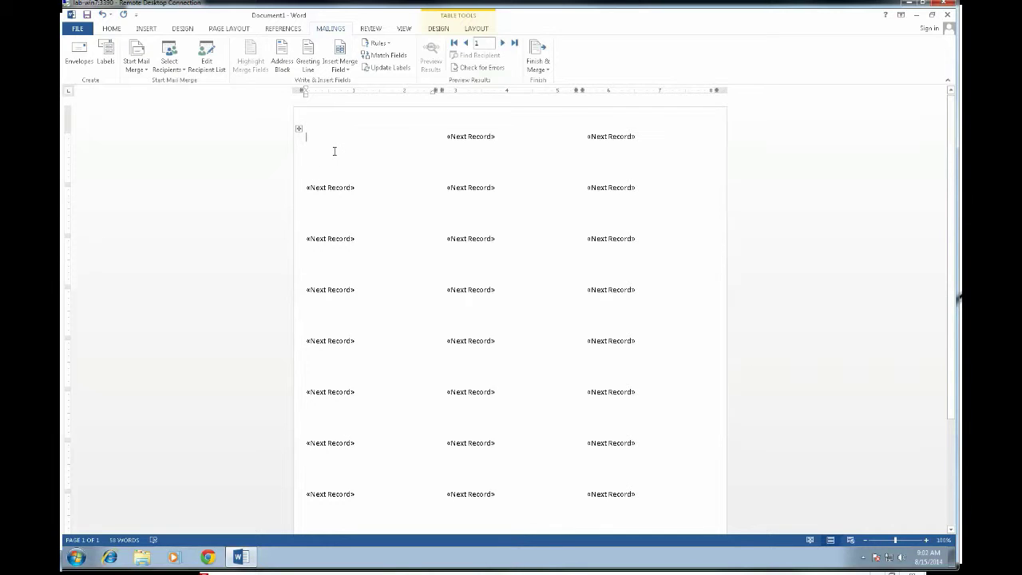
left_click(347, 70)
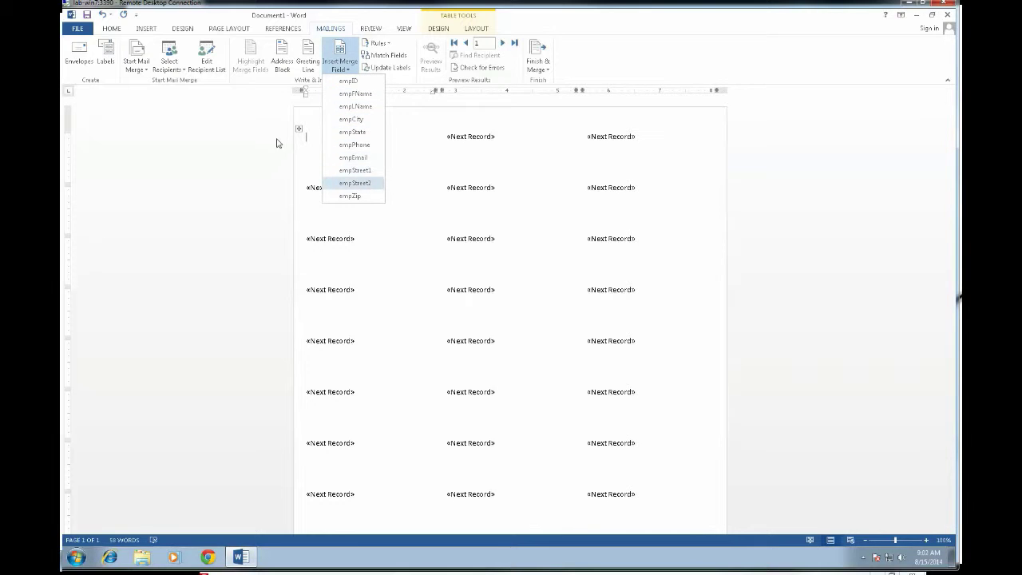
left_click(315, 122)
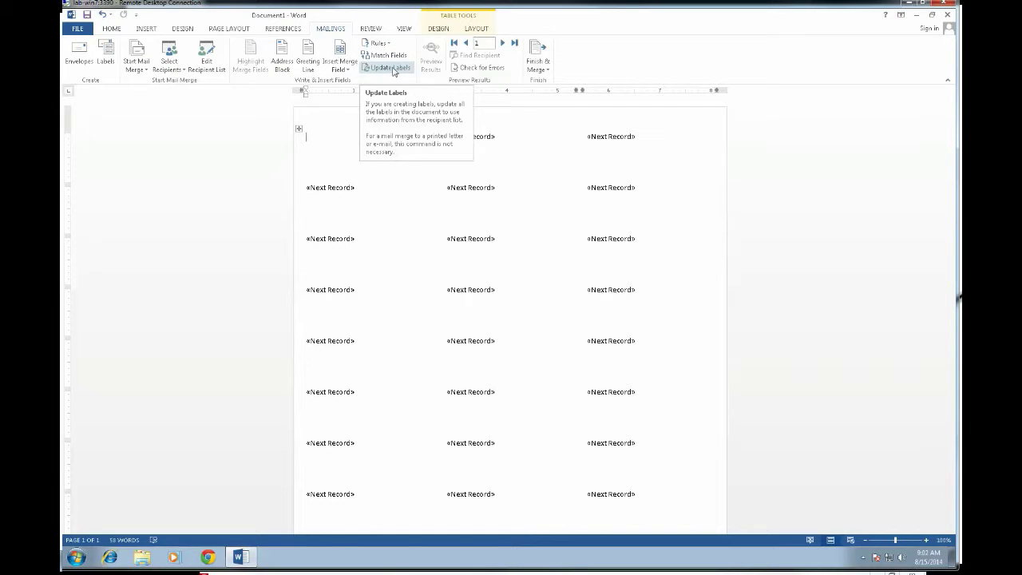
left_click(343, 69)
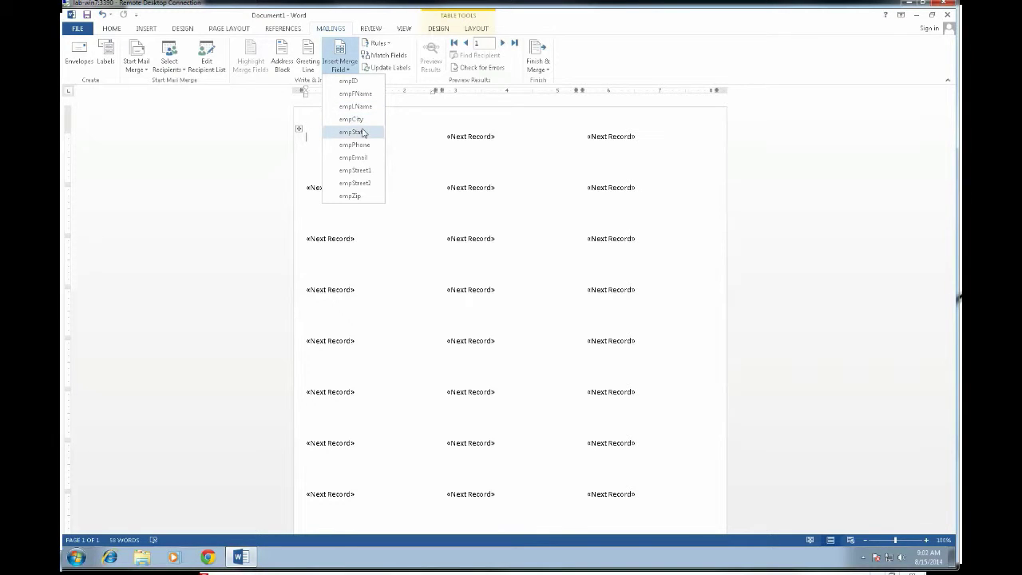
left_click(224, 174)
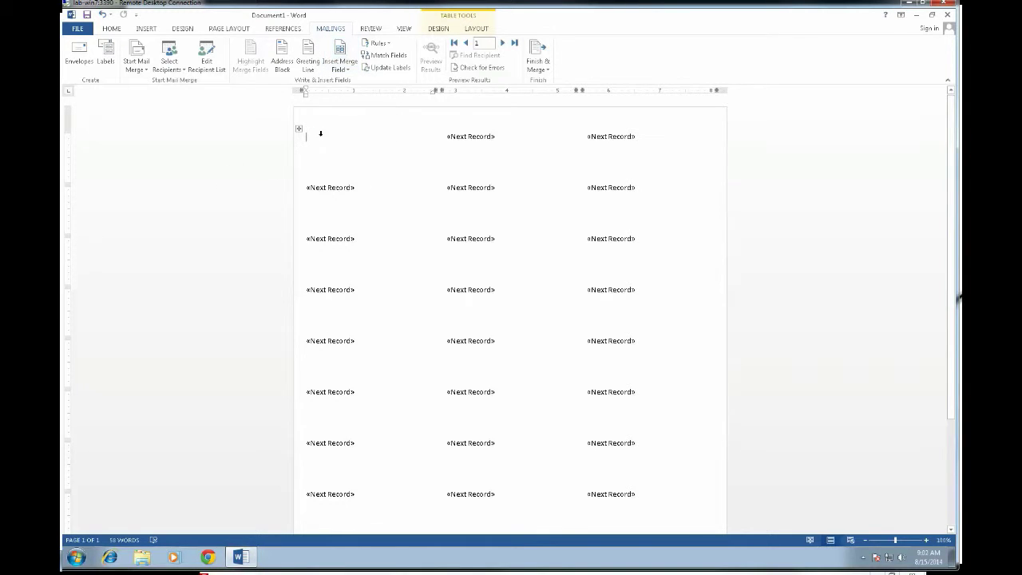
Insert the «empFName» and «empLName» fields on the first line of the first label.
left_click(344, 70)
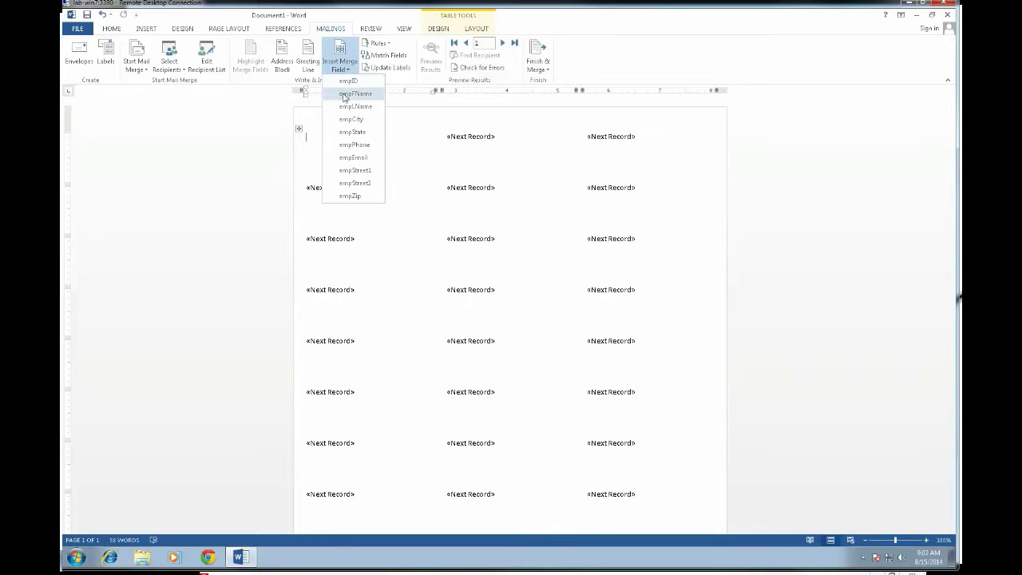
left_click(348, 96)
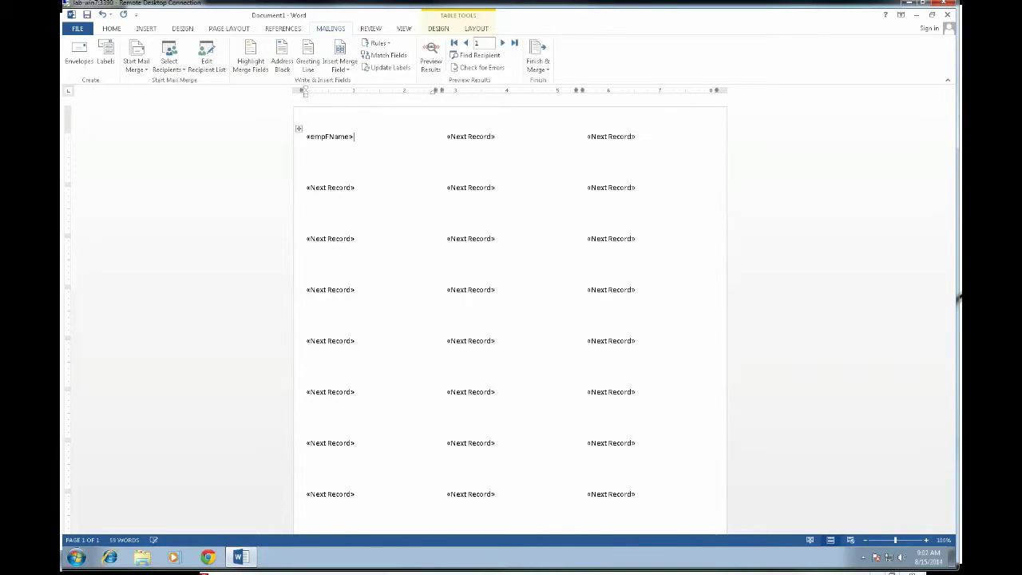
left_click(341, 70)
left_click(356, 106)
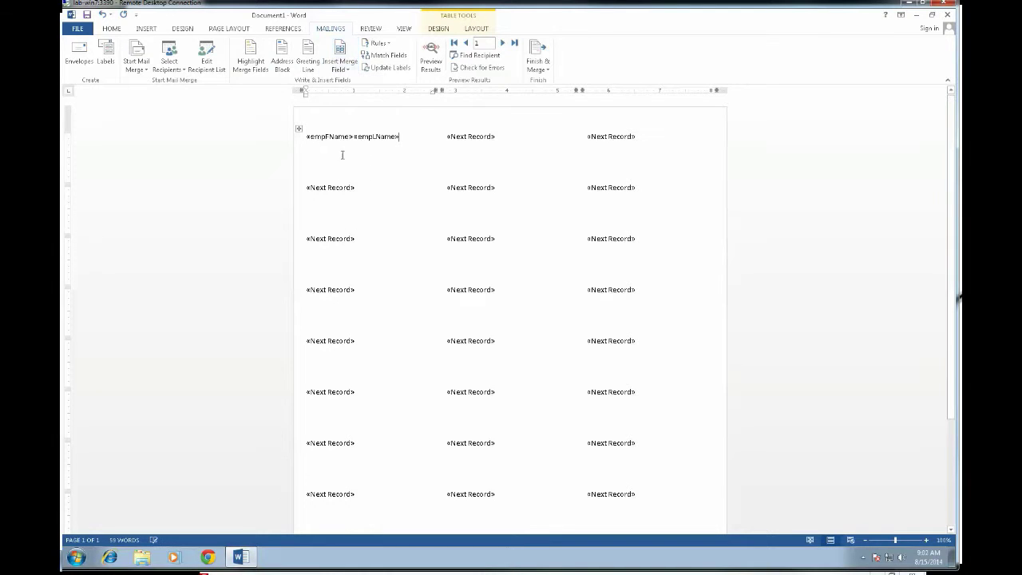
key("Return")
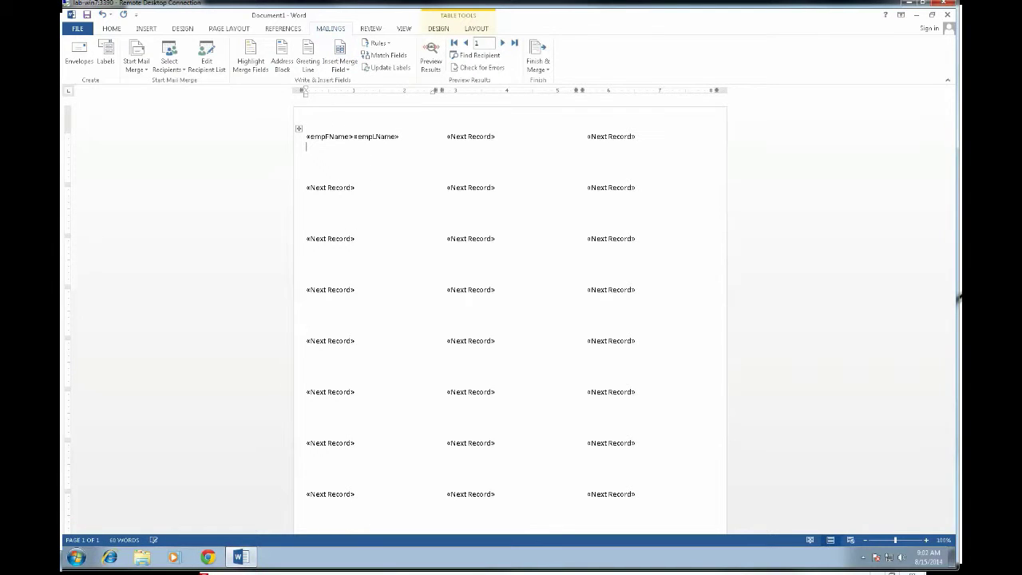
Add «empCity», «empState» on the next line and open a blank line below the name.
left_click(340, 70)
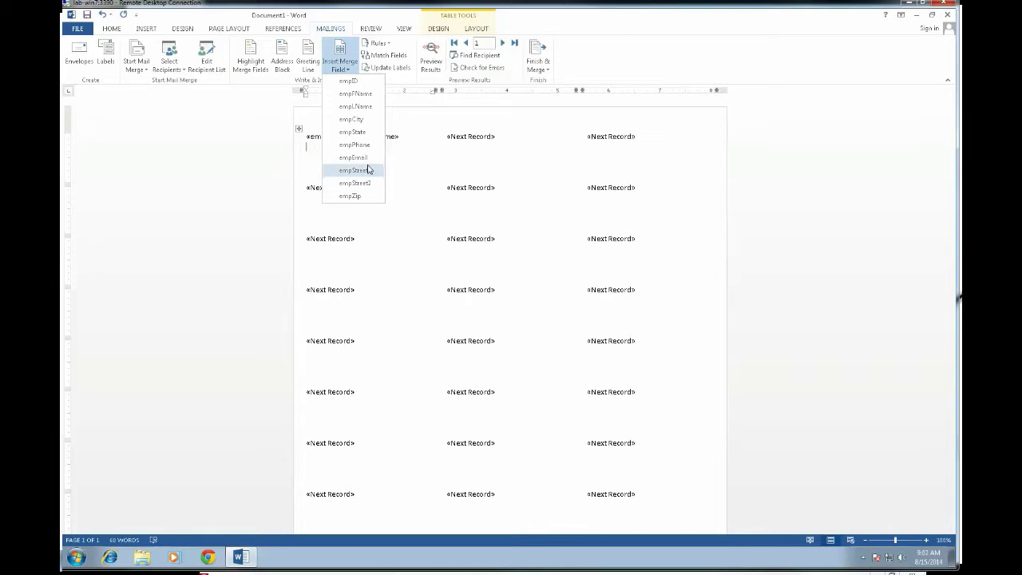
left_click(356, 120)
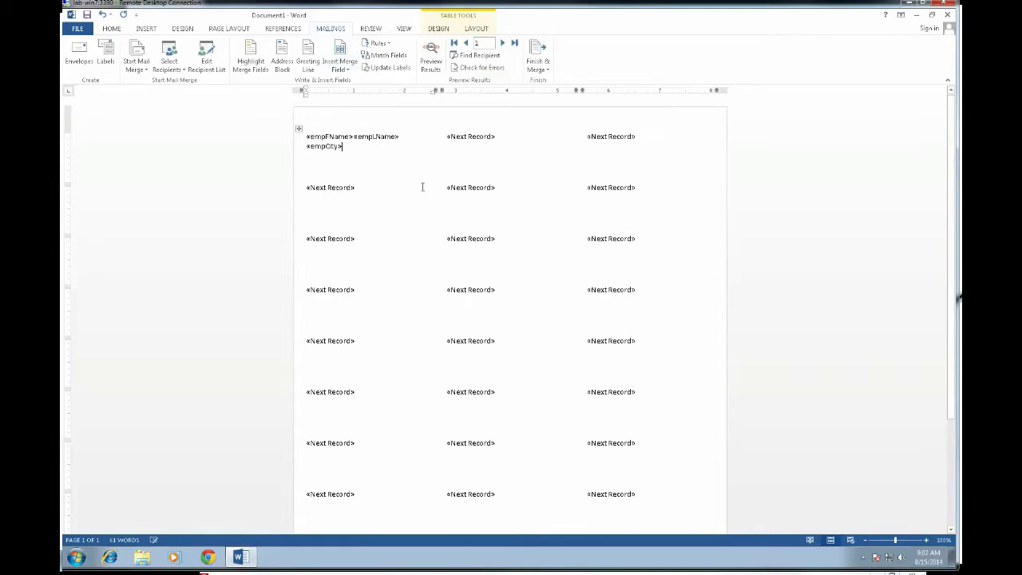
type(",")
left_click(342, 70)
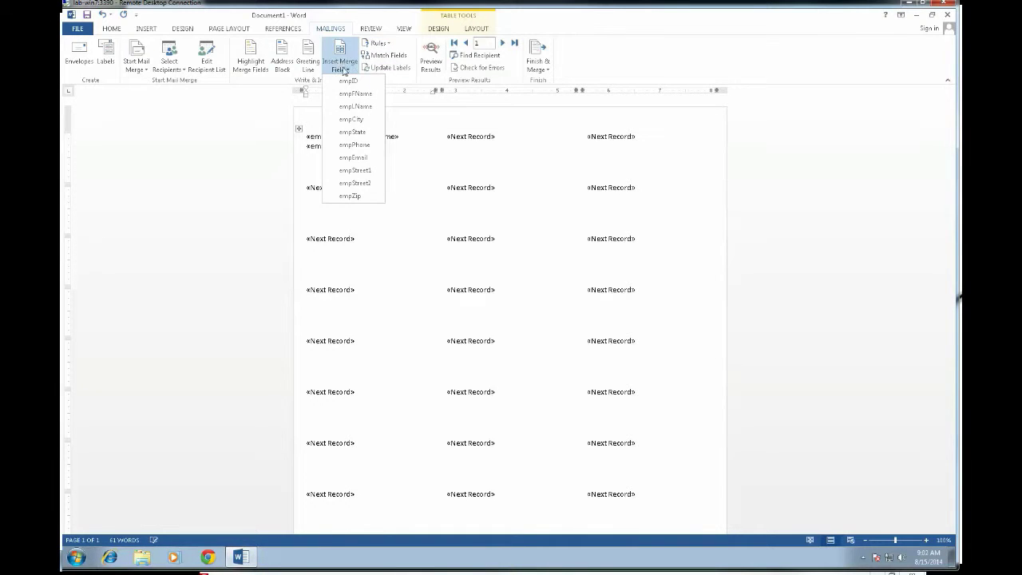
left_click(355, 133)
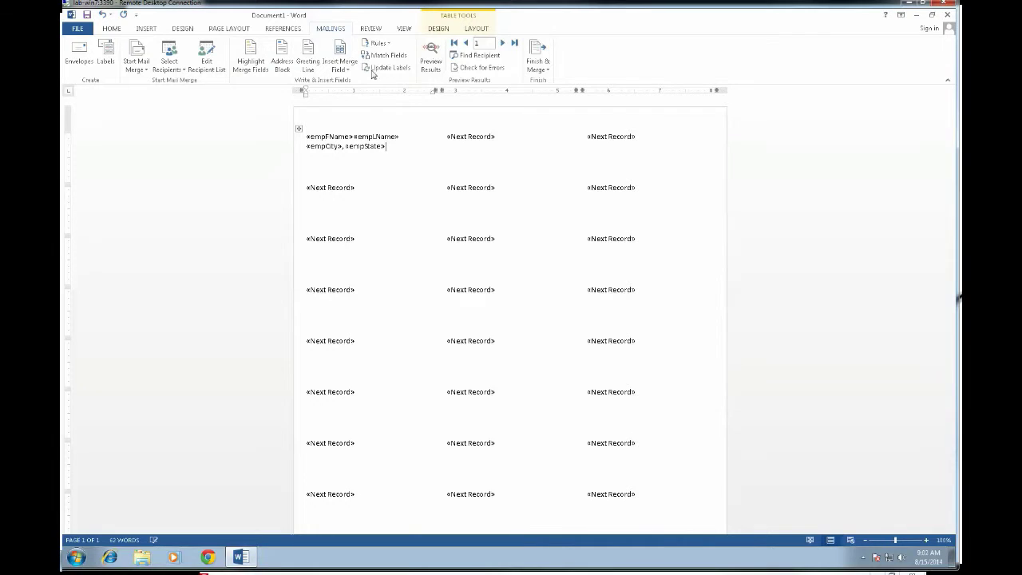
left_click(342, 69)
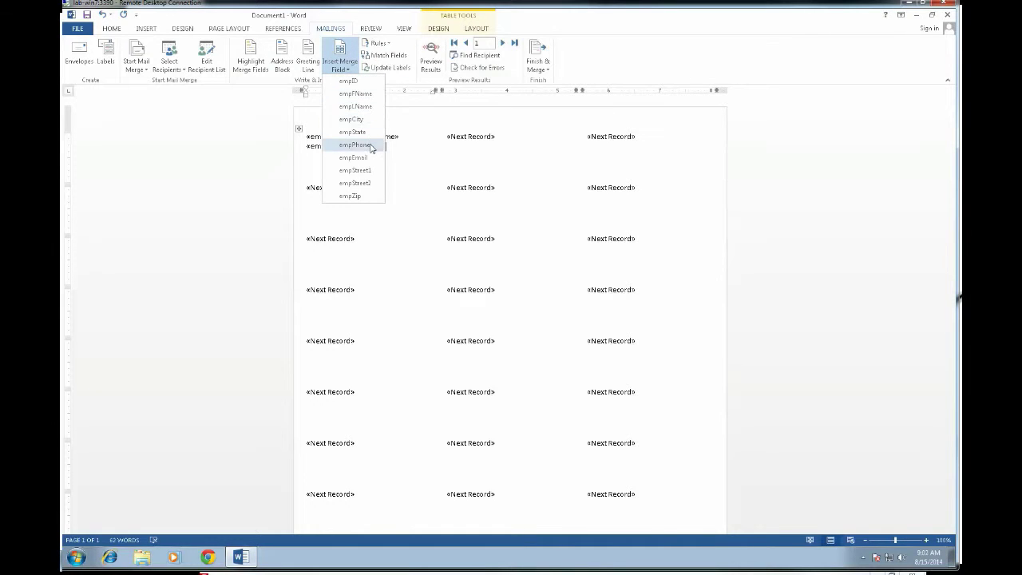
key("Escape")
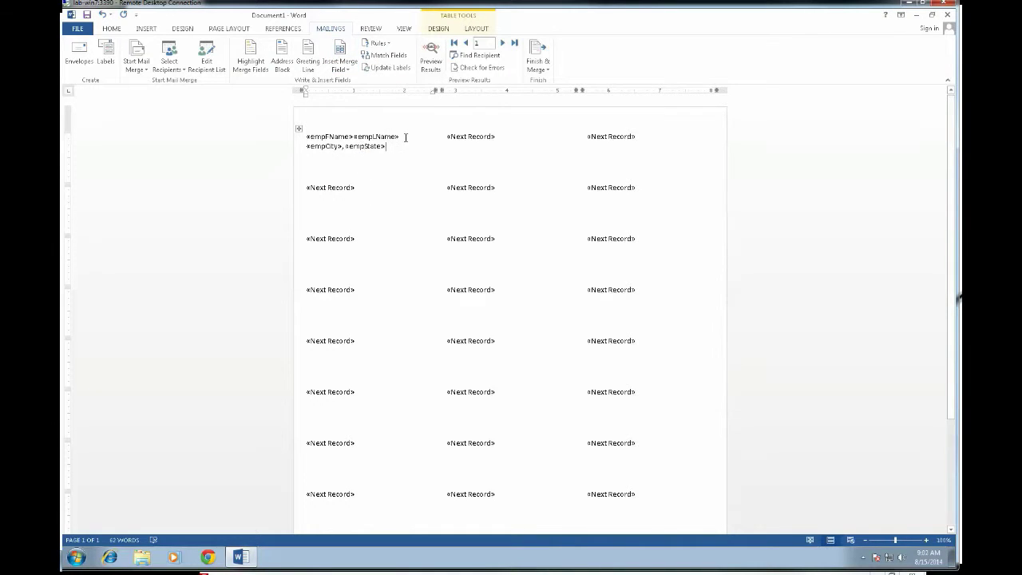
left_click(407, 136)
key("Return")
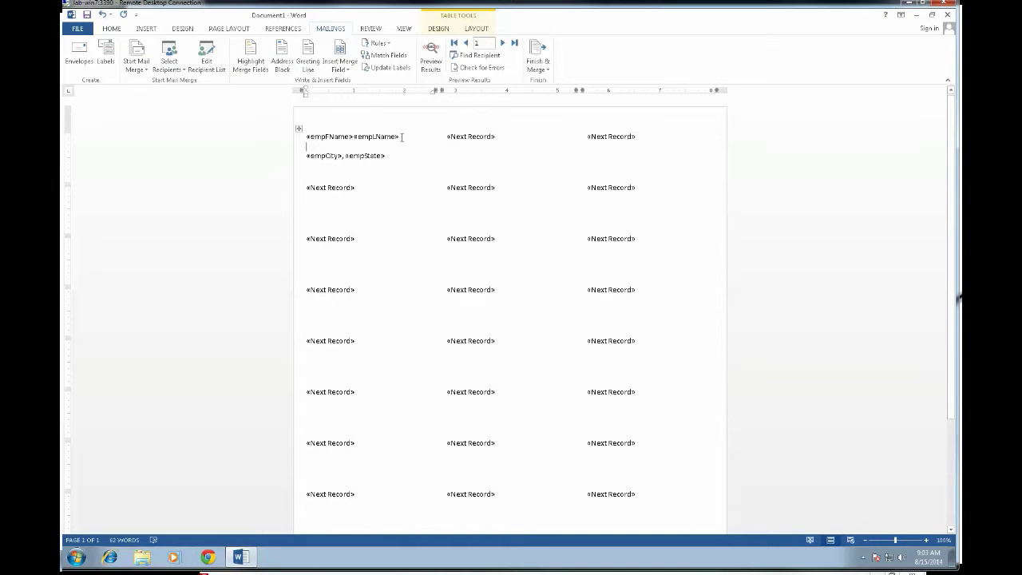
Insert «empStreet1» and «empStreet2» on separate lines beneath the name in the first label.
left_click(344, 70)
left_click(356, 170)
key("Return")
left_click(342, 71)
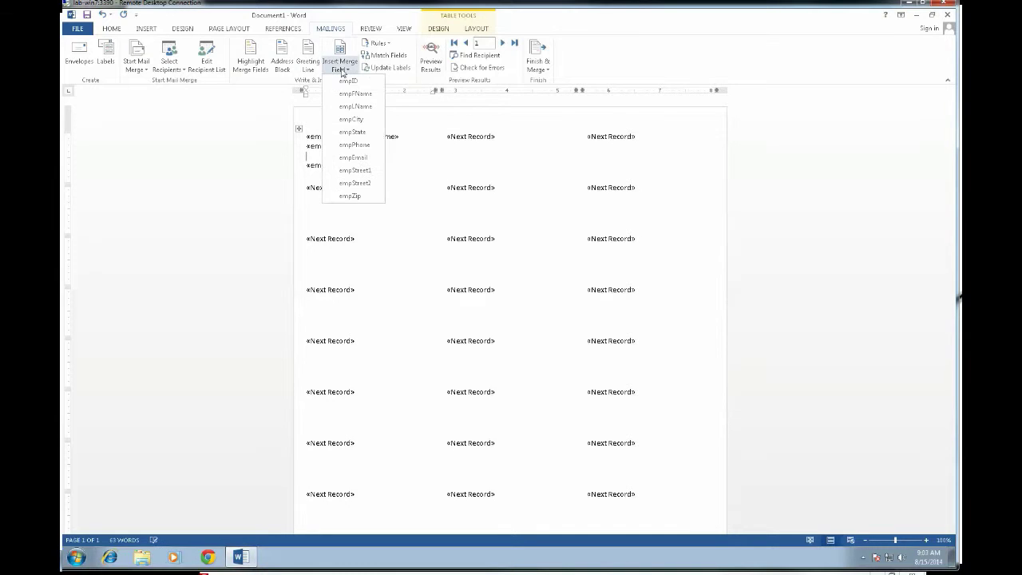
left_click(372, 184)
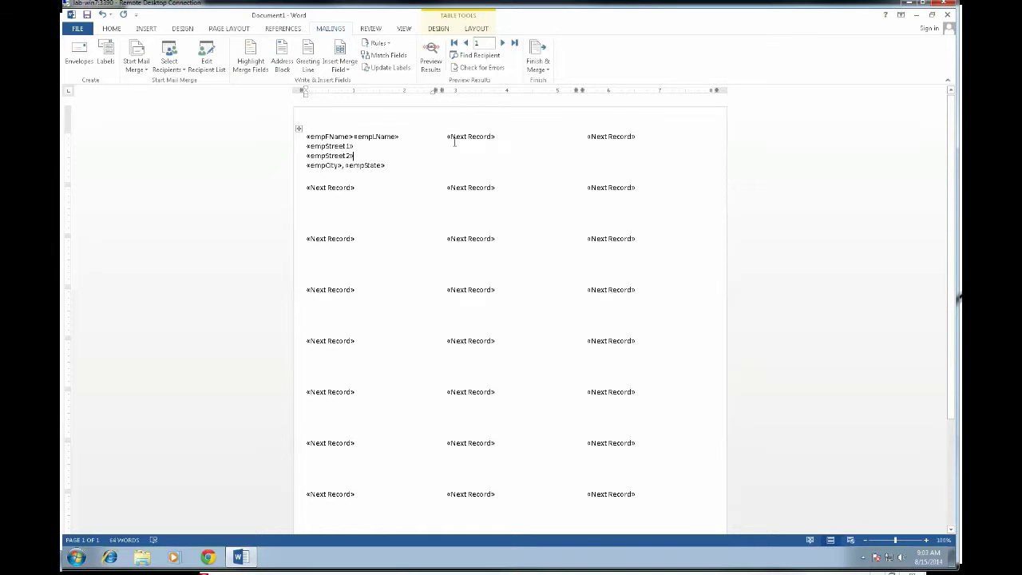
scroll(429, 206, "down", 1)
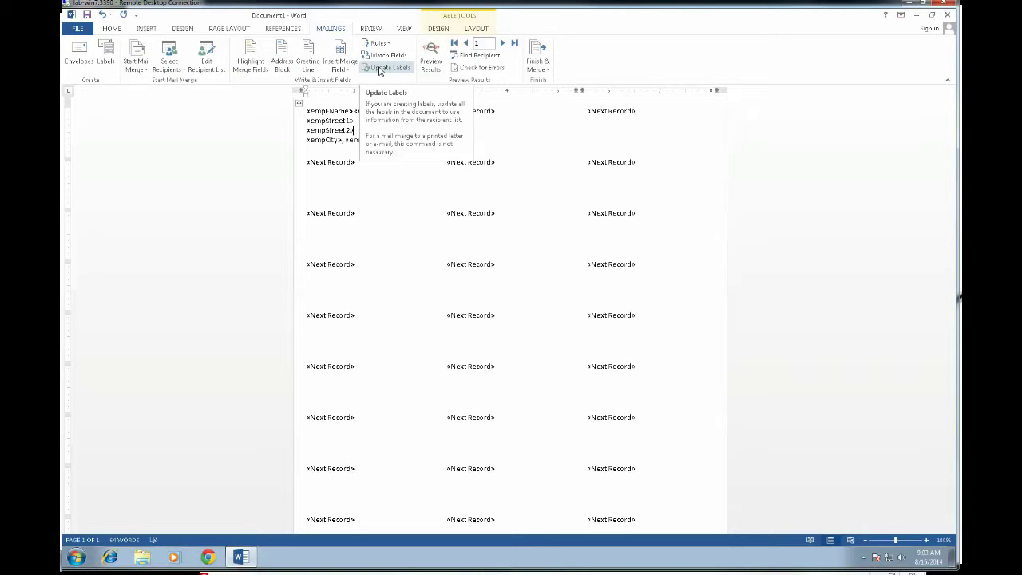
Update Labels so every label repeats the first label's name, street, city and state fields.
left_click(380, 71)
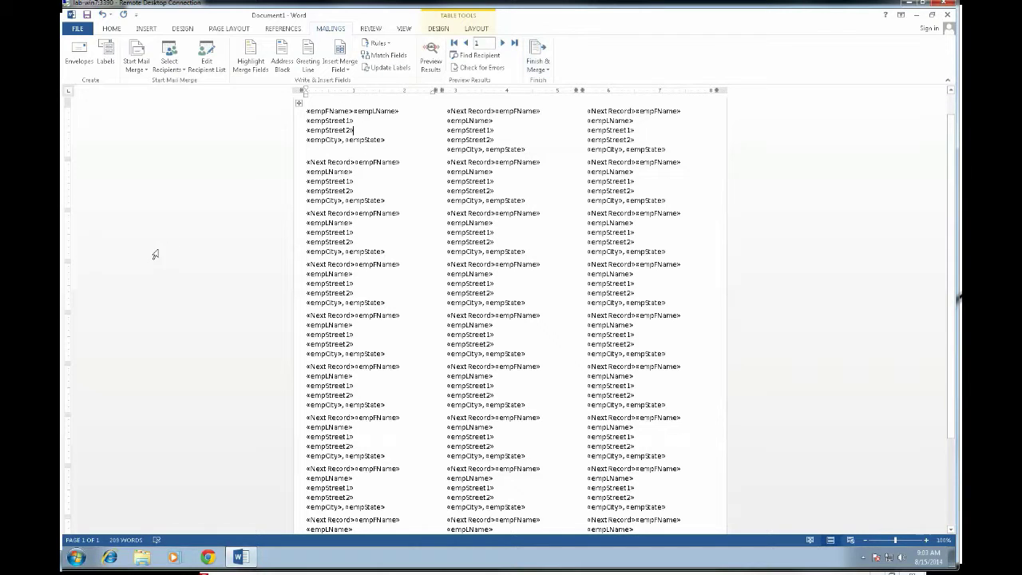
Preview the merge and scroll through the labels showing real employee names and addresses.
left_click(432, 59)
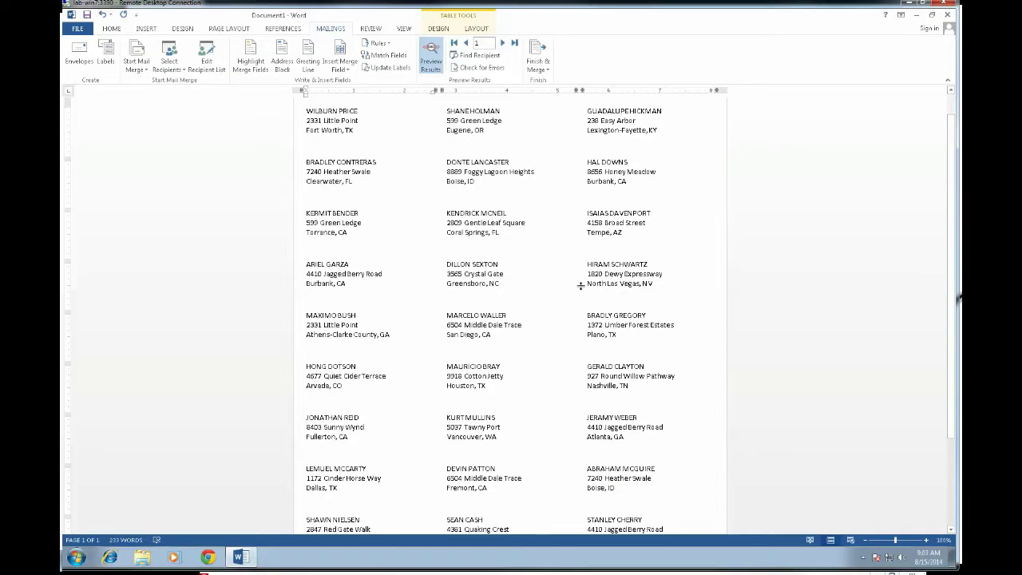
scroll(580, 290, "down", 3)
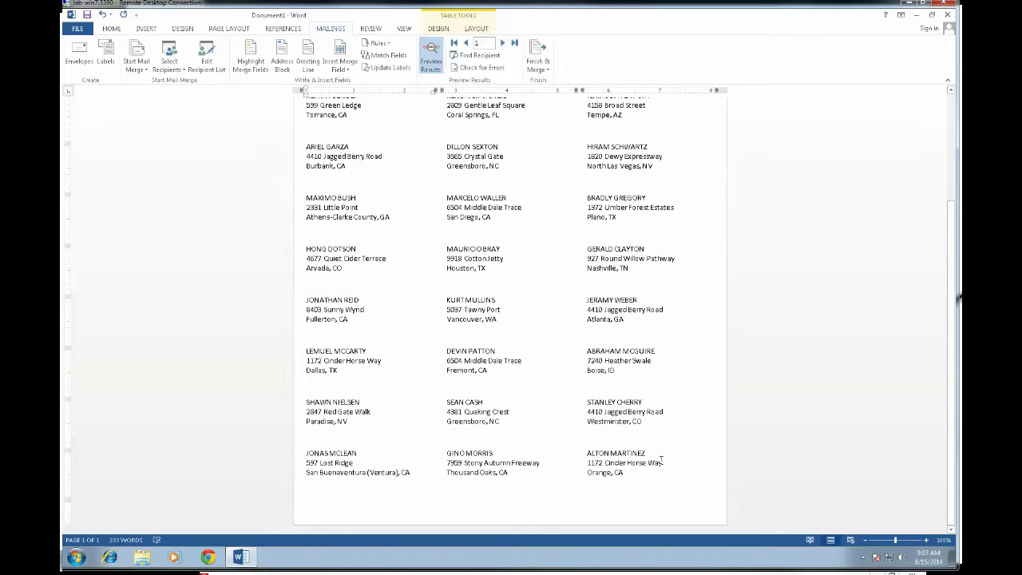
scroll(664, 446, "up", 2)
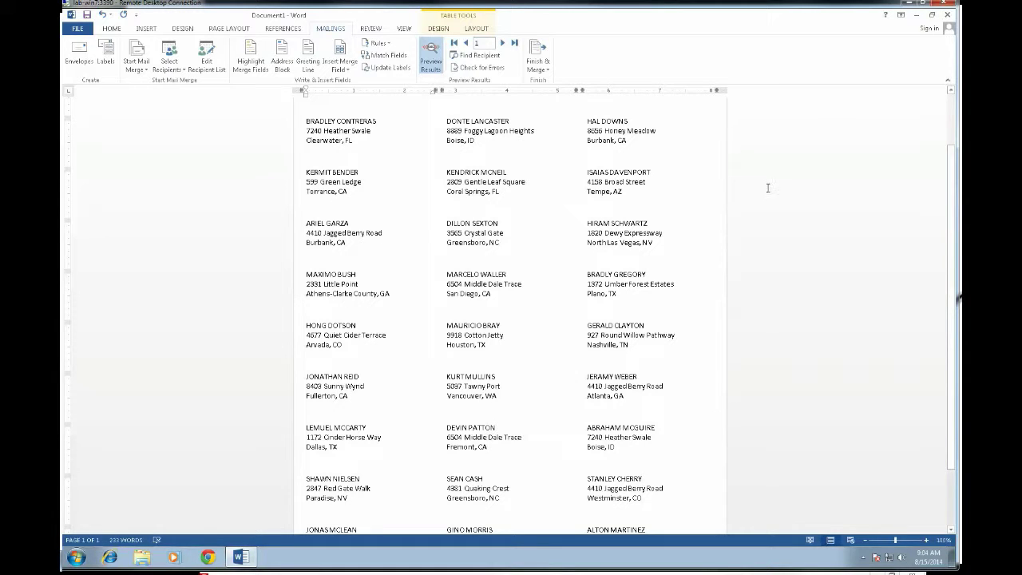
scroll(670, 263, "up", 3)
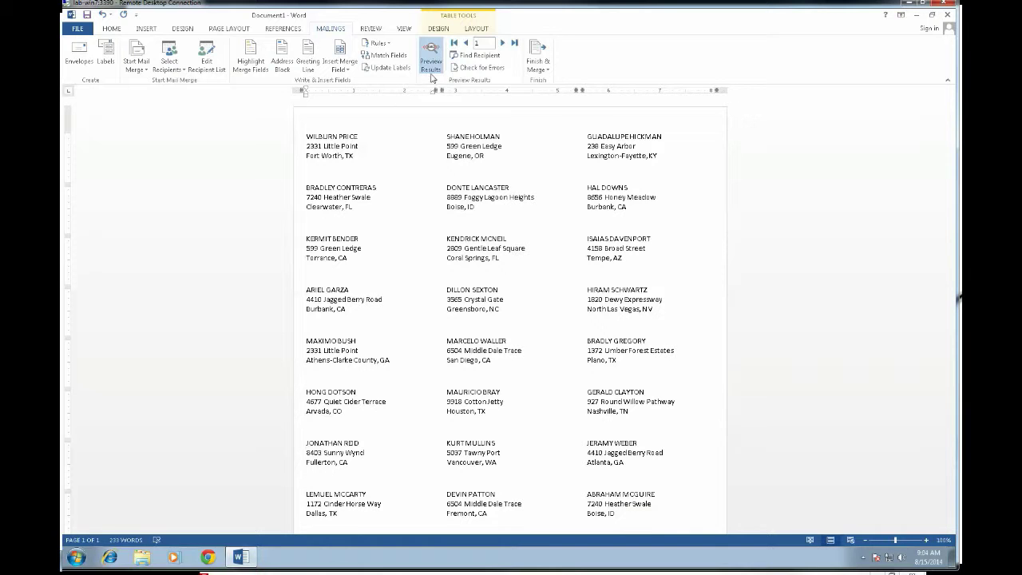
Insert the empZip field after empState, update all labels, and preview the merged addresses again.
left_click(435, 70)
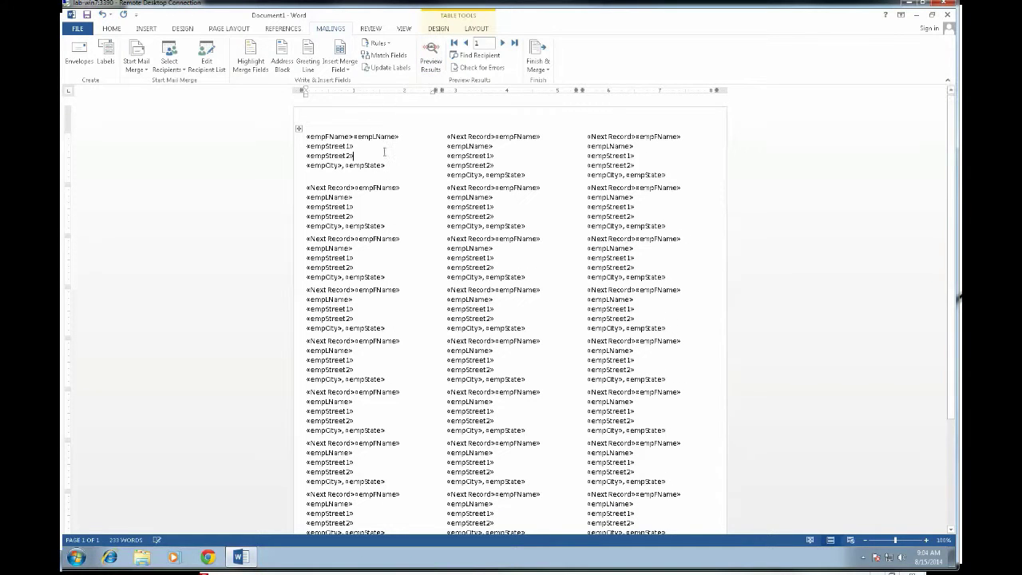
left_click(387, 165)
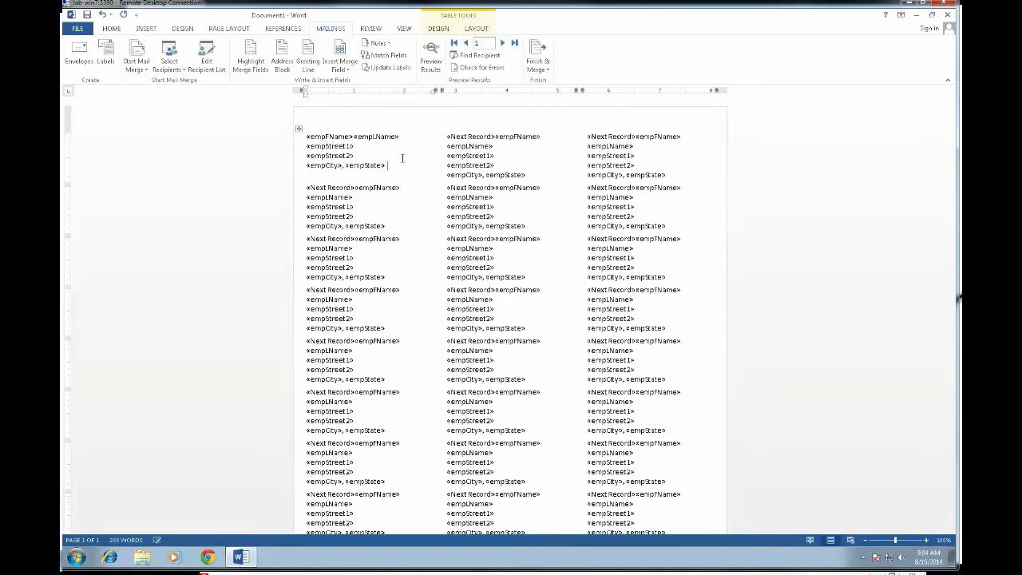
left_click(339, 67)
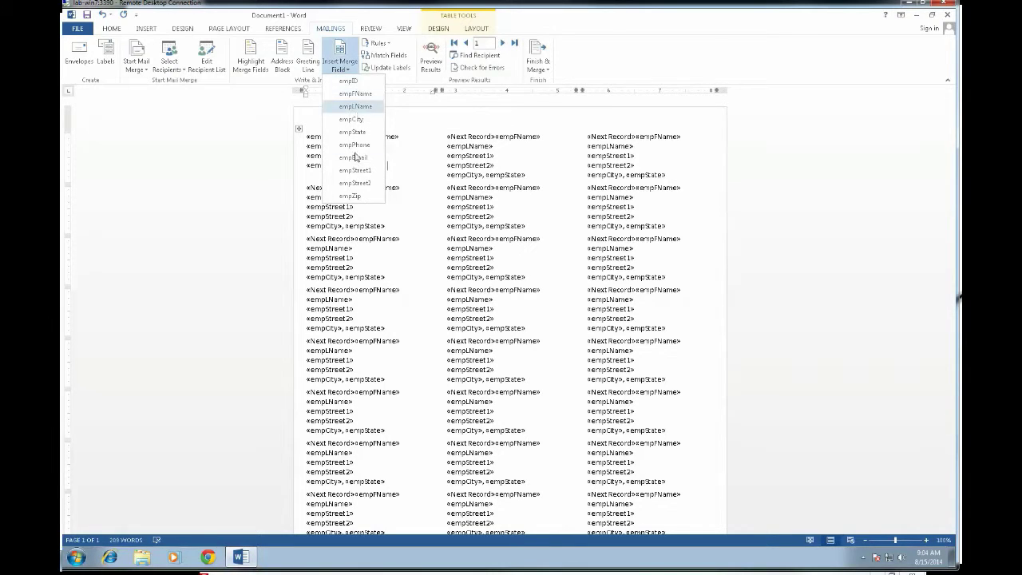
left_click(350, 196)
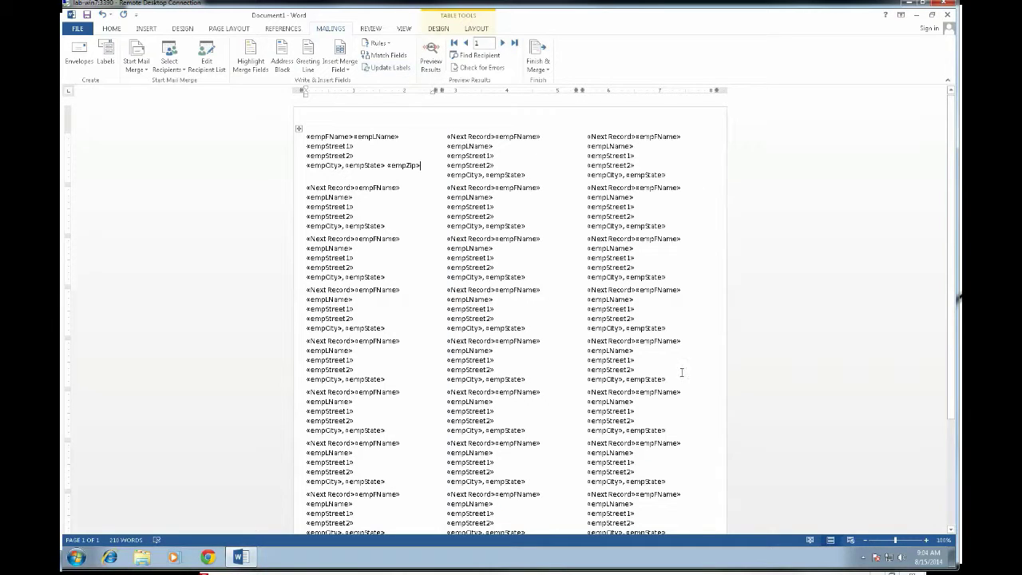
left_click(386, 67)
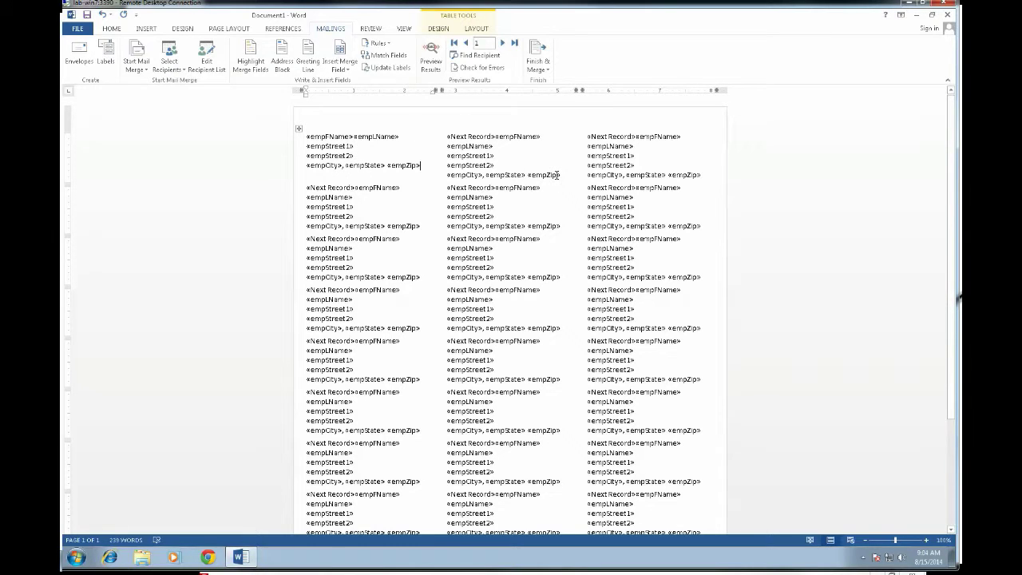
left_click(429, 62)
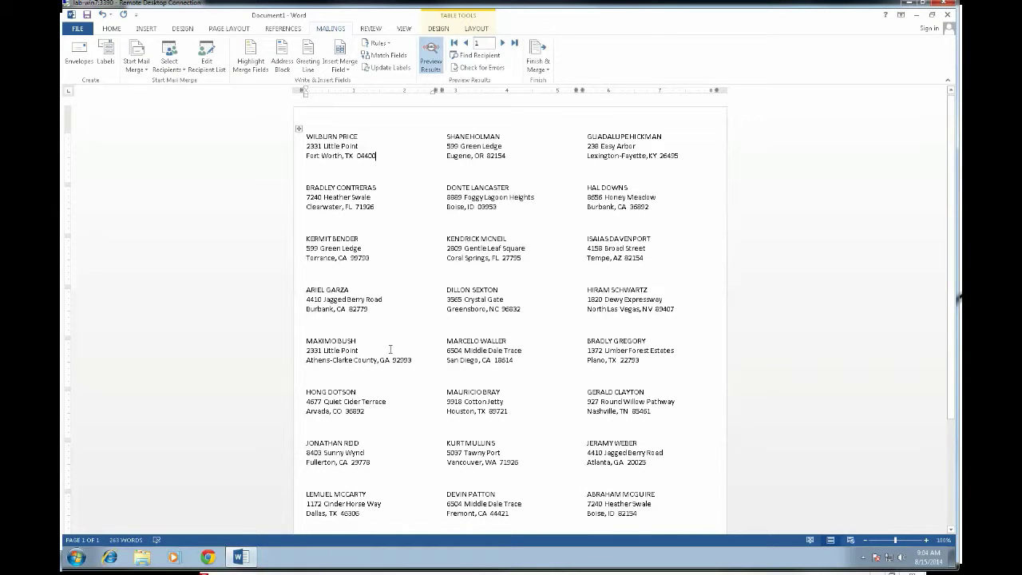
Open the Finish & Merge dropdown on the Mailings tab.
left_click(547, 71)
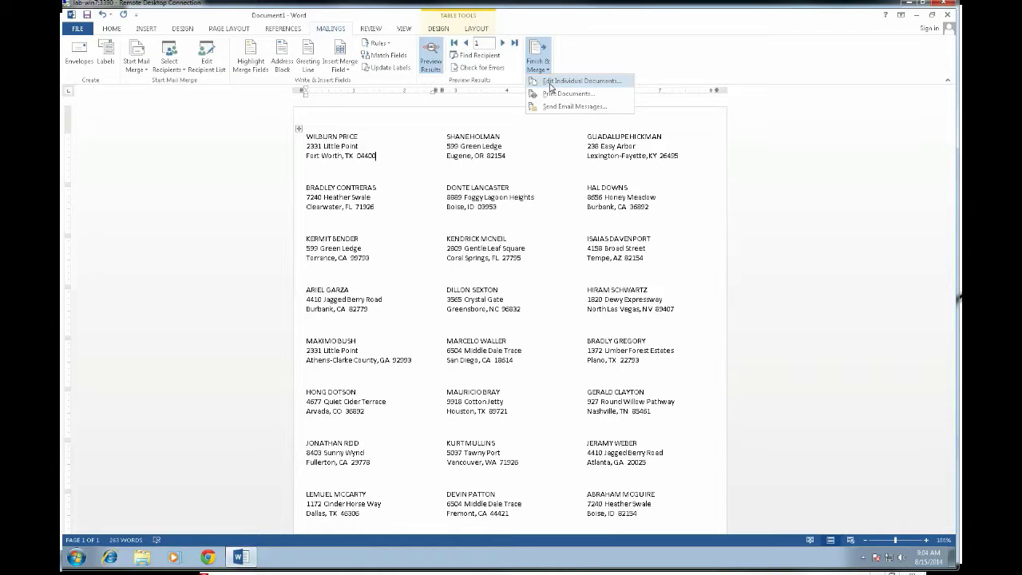
left_click(550, 83)
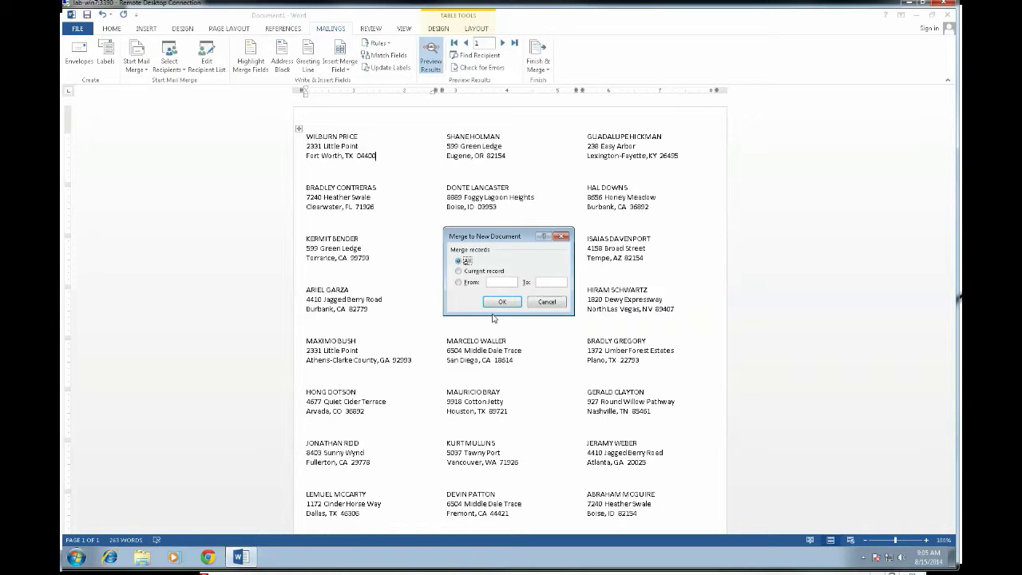
left_click(502, 302)
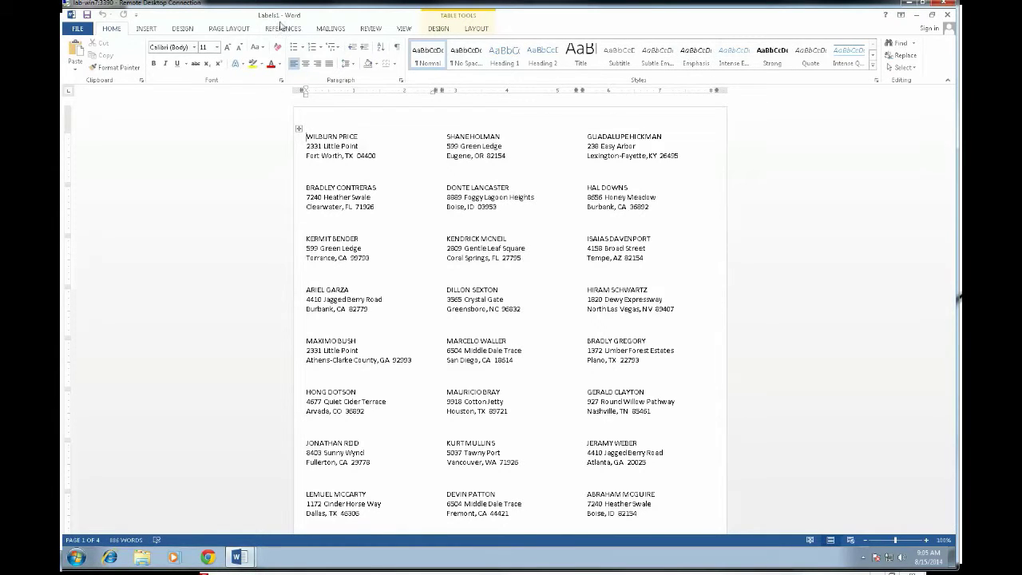
scroll(783, 205, "down", 10)
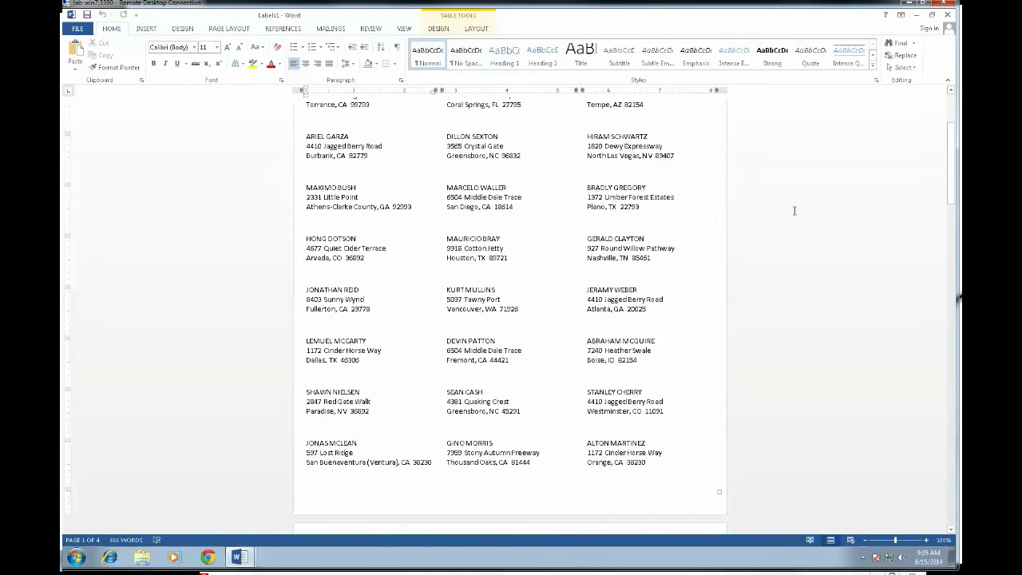
scroll(789, 206, "down", 15)
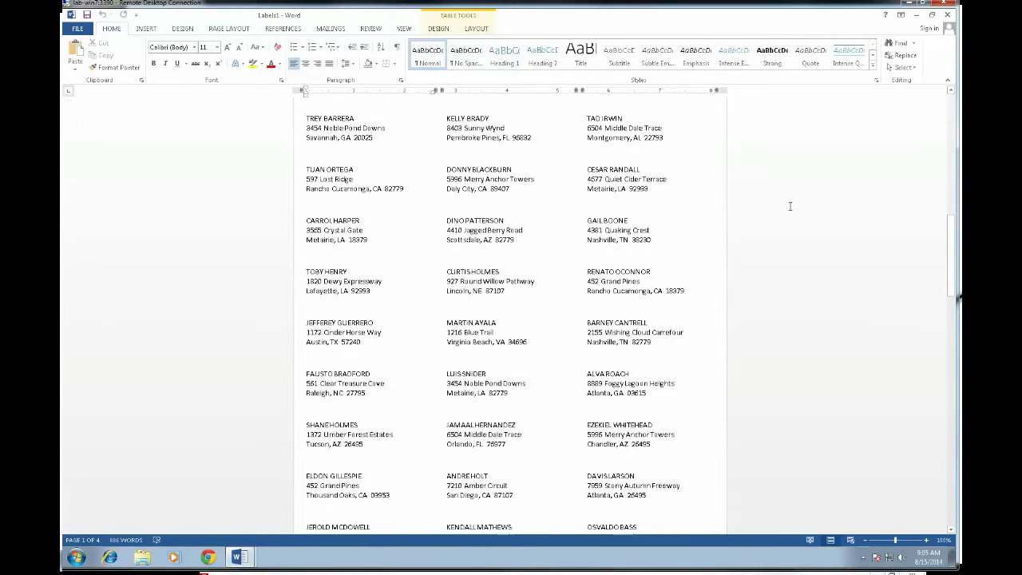
scroll(779, 207, "down", 10)
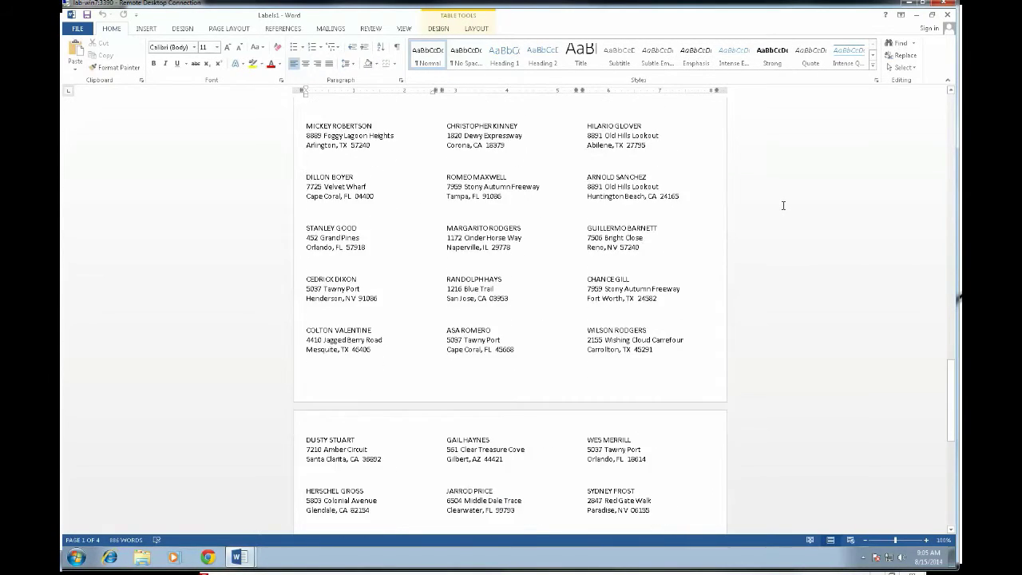
left_click_drag(951, 435, 950, 284)
scroll(899, 203, "down", 15)
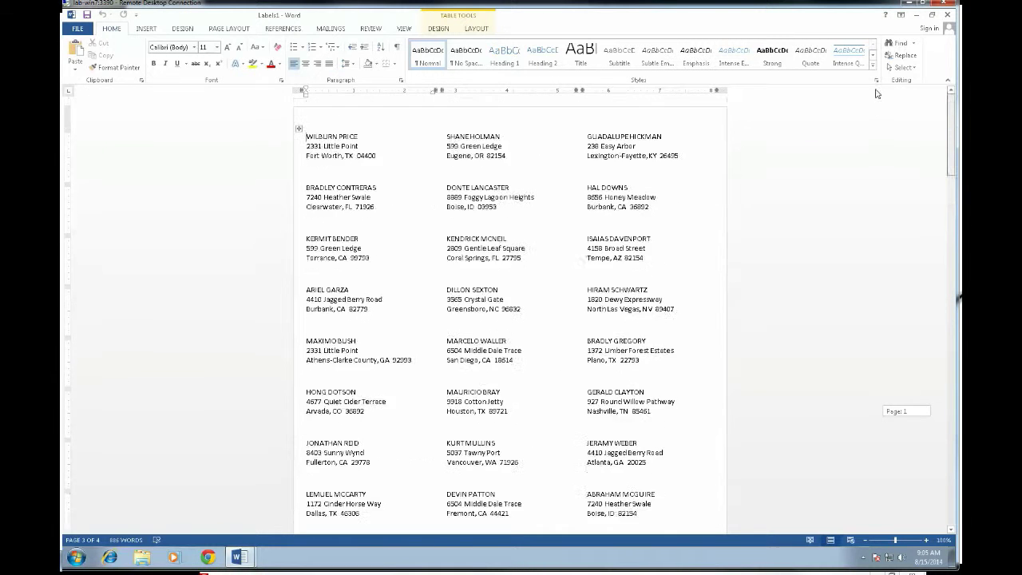
left_click_drag(951, 447, 952, 529)
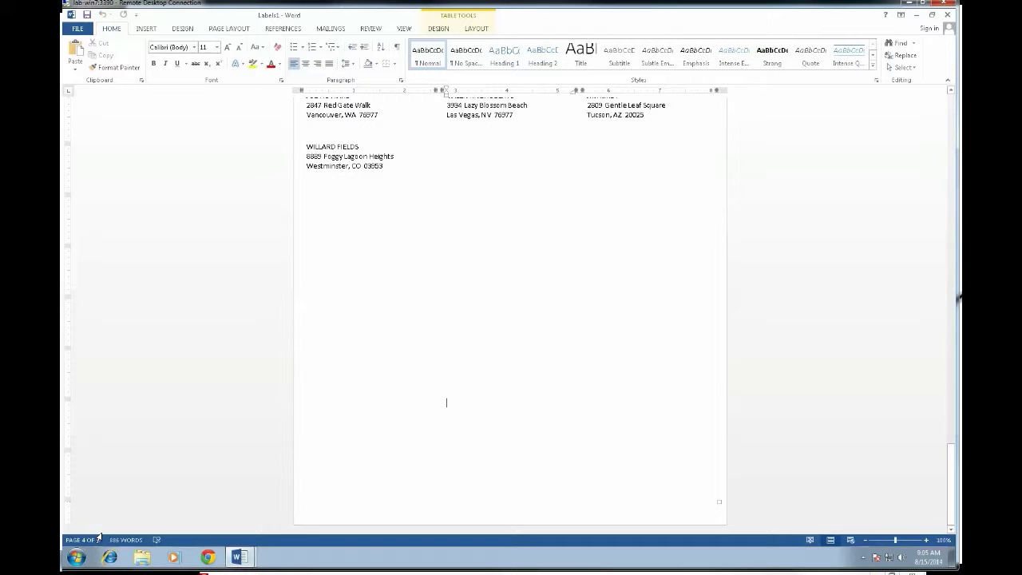
scroll(489, 298, "up", 4)
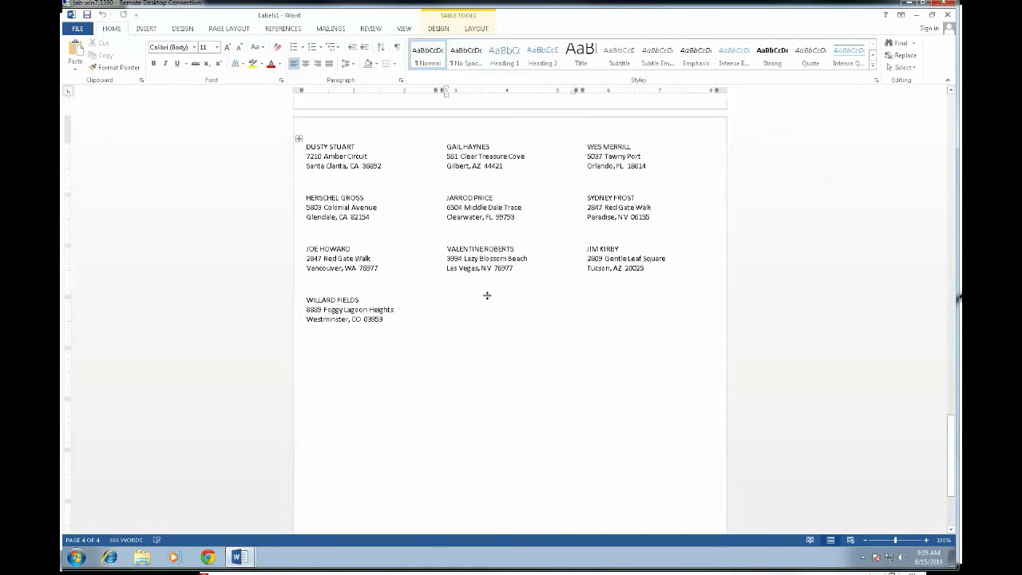
Save the labels on the Desktop as 'Labels for Employees (8160).docx' via Save As.
scroll(487, 296, "up", 2)
key("F12")
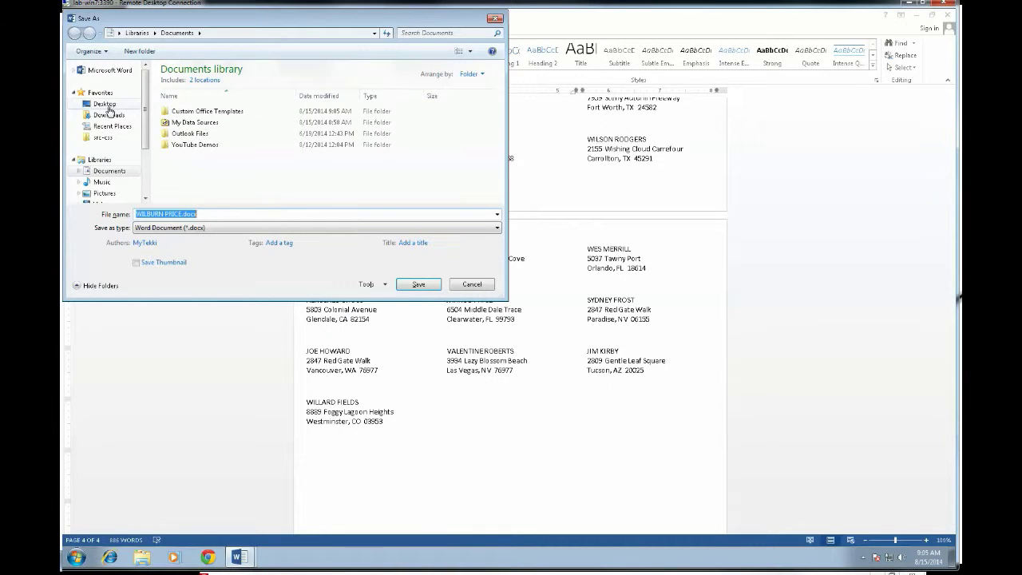
left_click(109, 107)
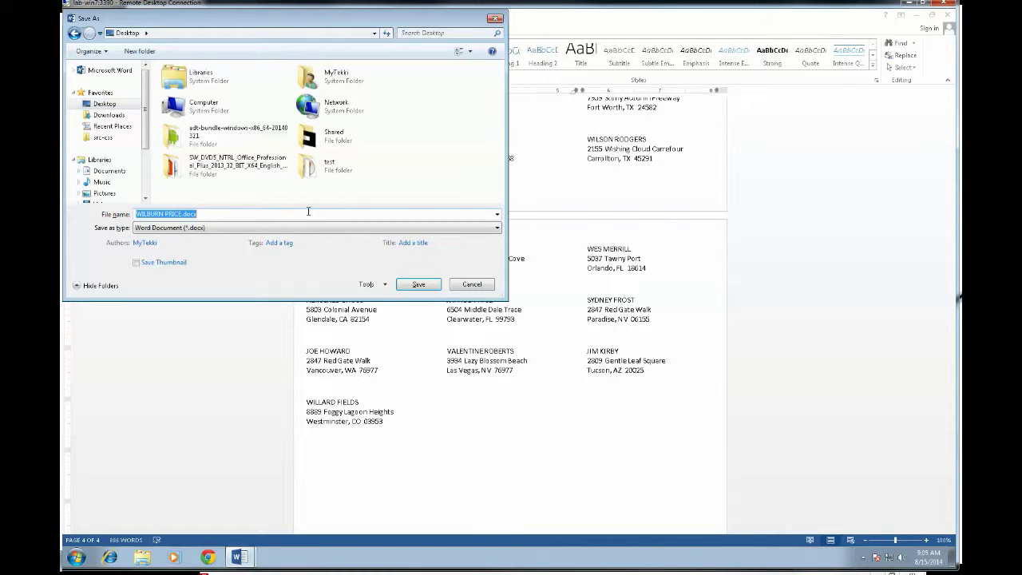
type("Labels for Employees (8160")
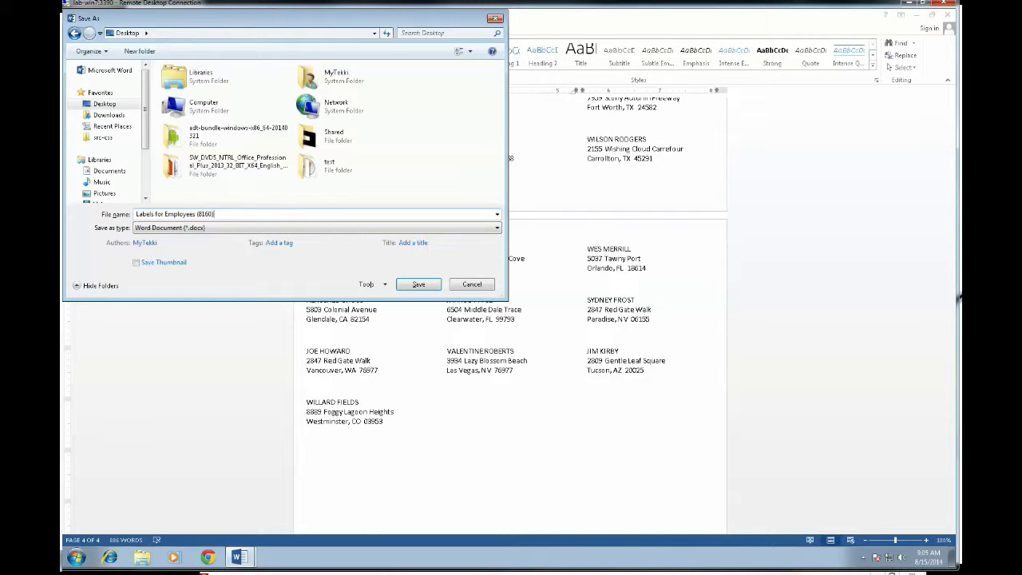
key("Return")
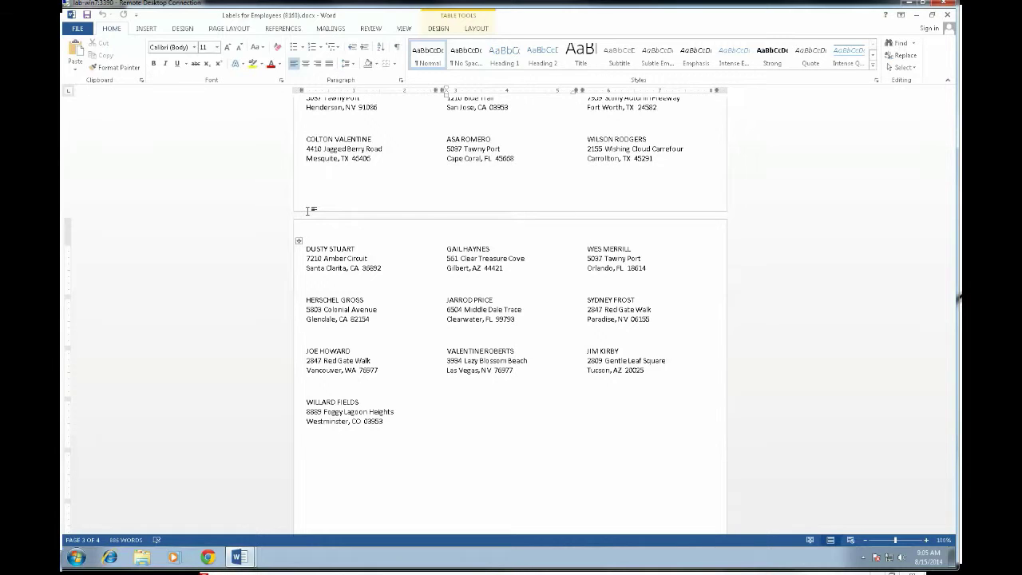
From the Document1 window, create a new blank document.
left_click(331, 31)
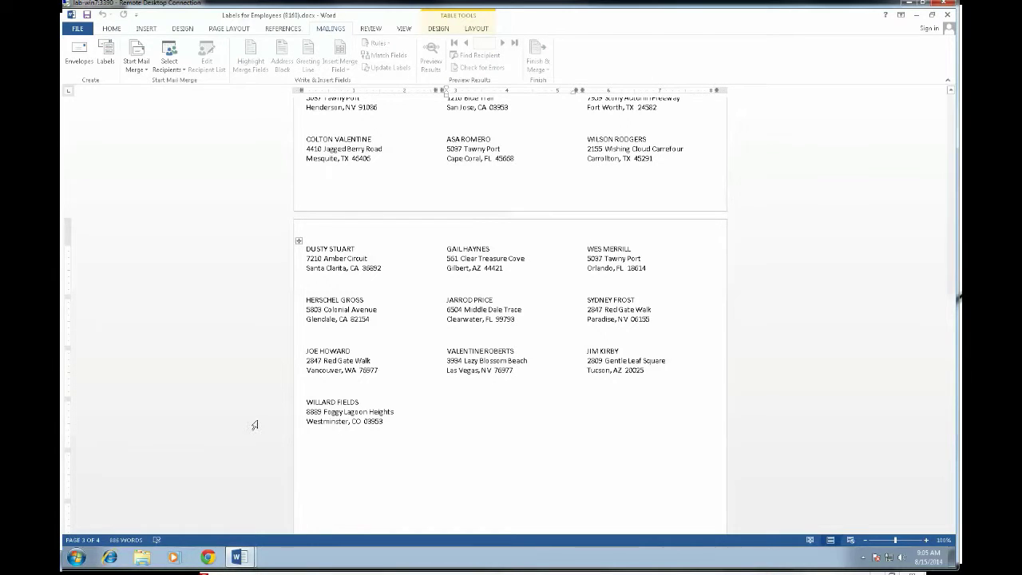
mouse_move(240, 557)
left_click(199, 514)
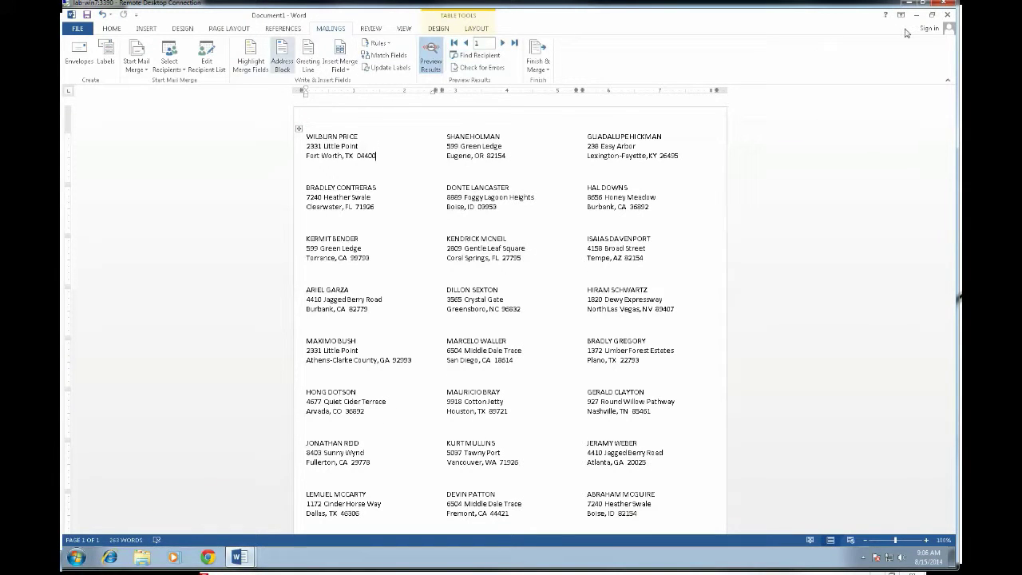
left_click(78, 29)
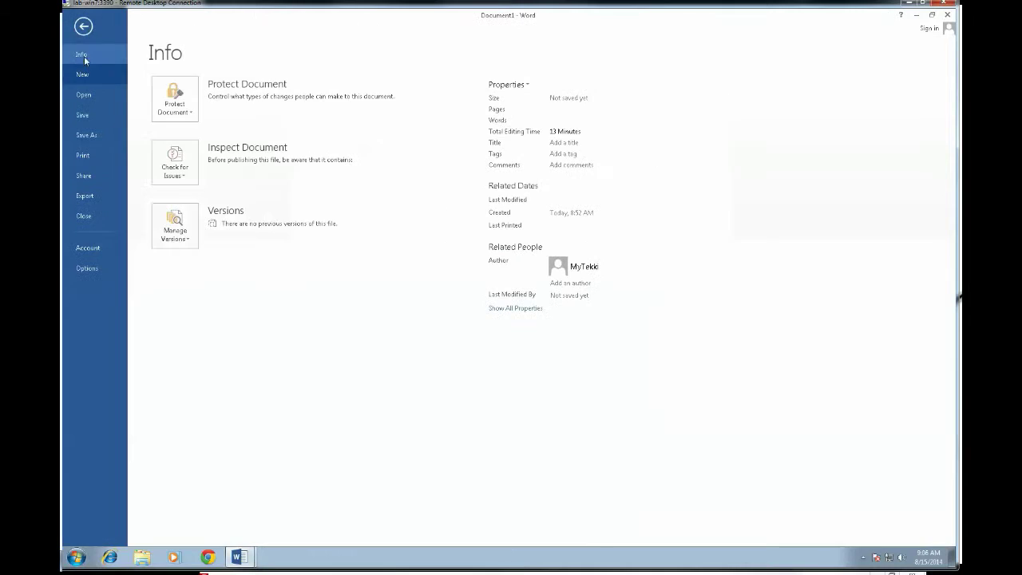
left_click(93, 69)
left_click(191, 193)
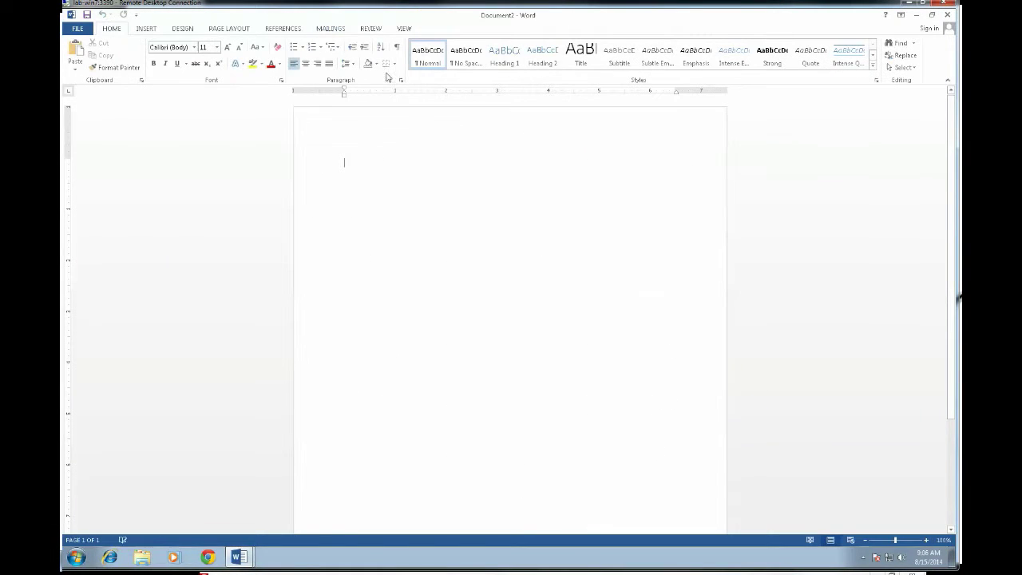
Start a Labels mail merge using the 8160 Easy Peel Address Labels layout.
left_click(330, 29)
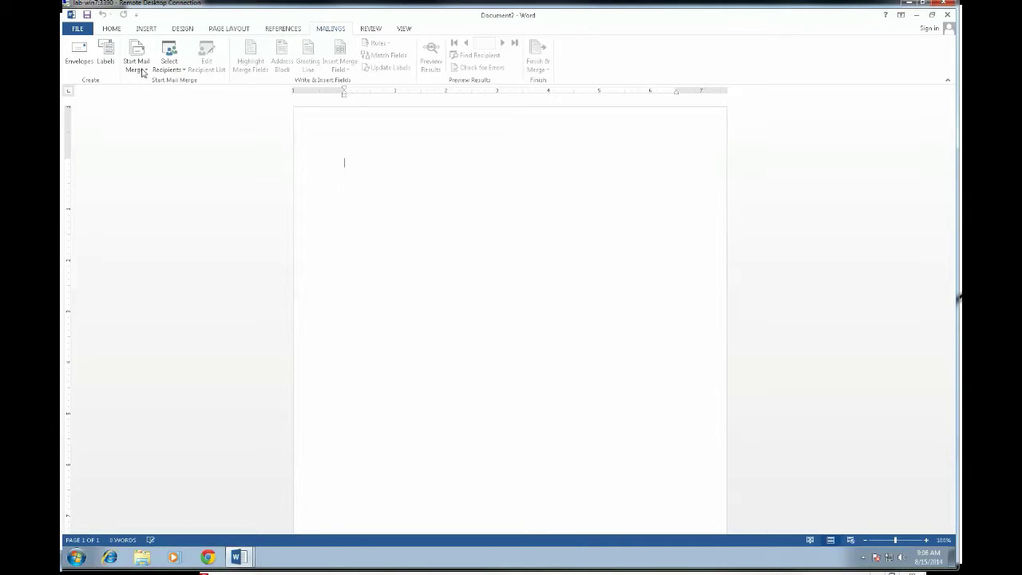
left_click(145, 69)
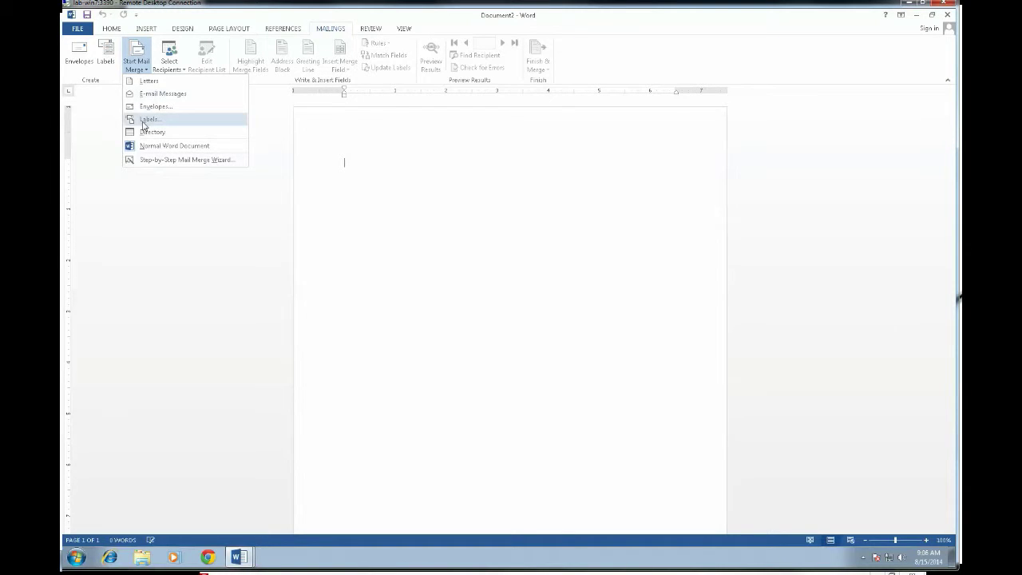
left_click(145, 120)
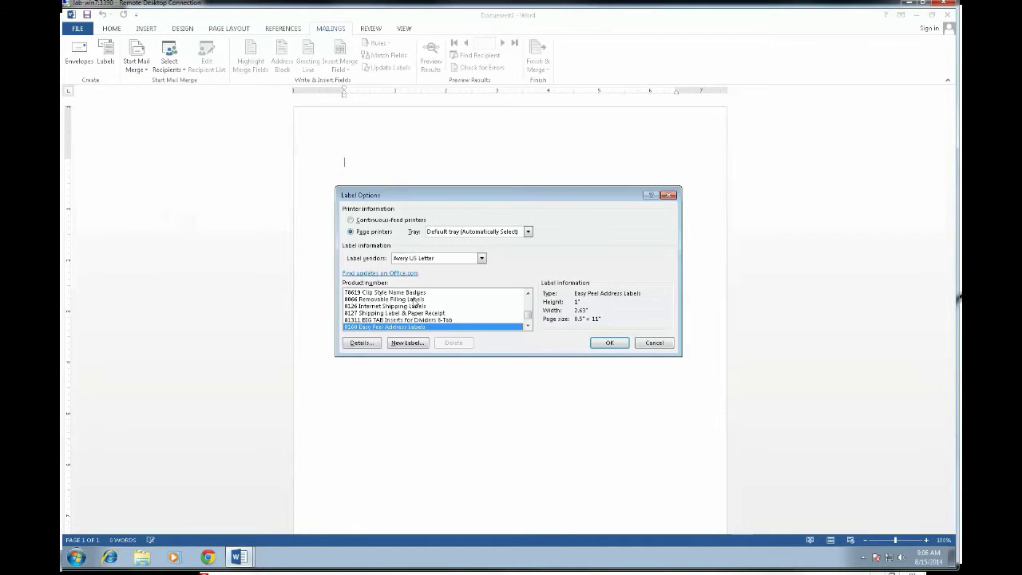
left_click(610, 342)
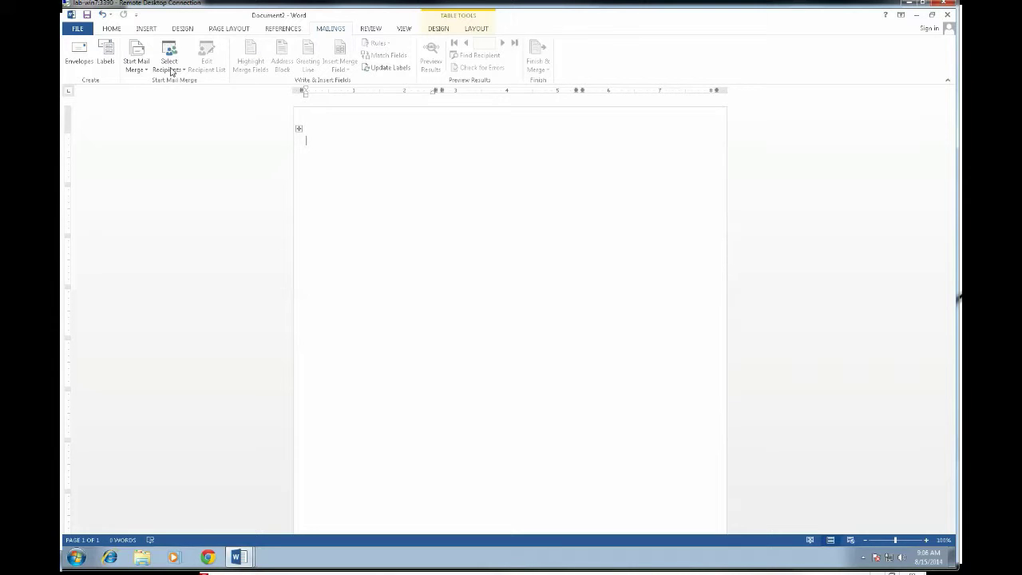
left_click(167, 70)
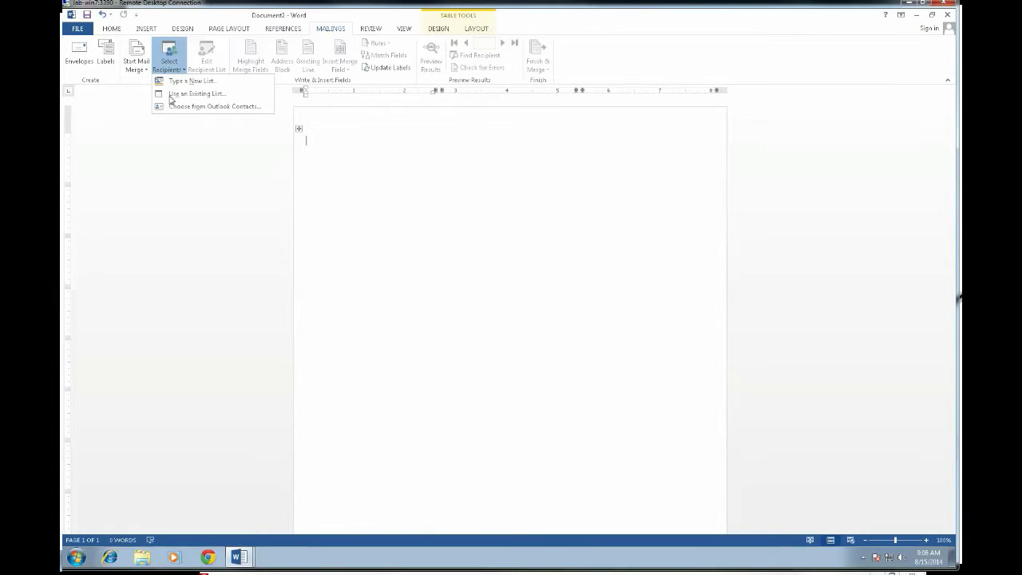
left_click(192, 93)
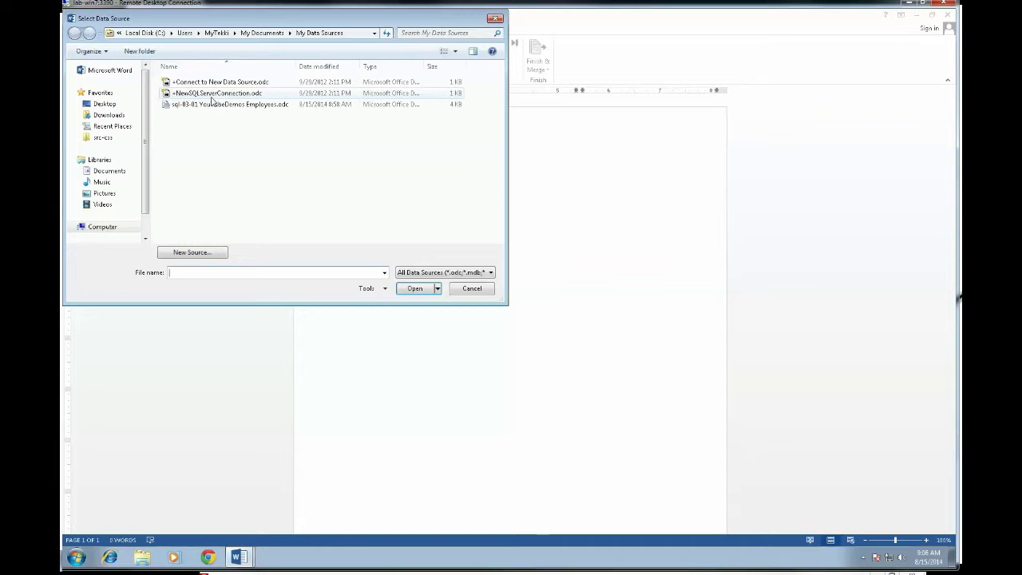
left_click(490, 273)
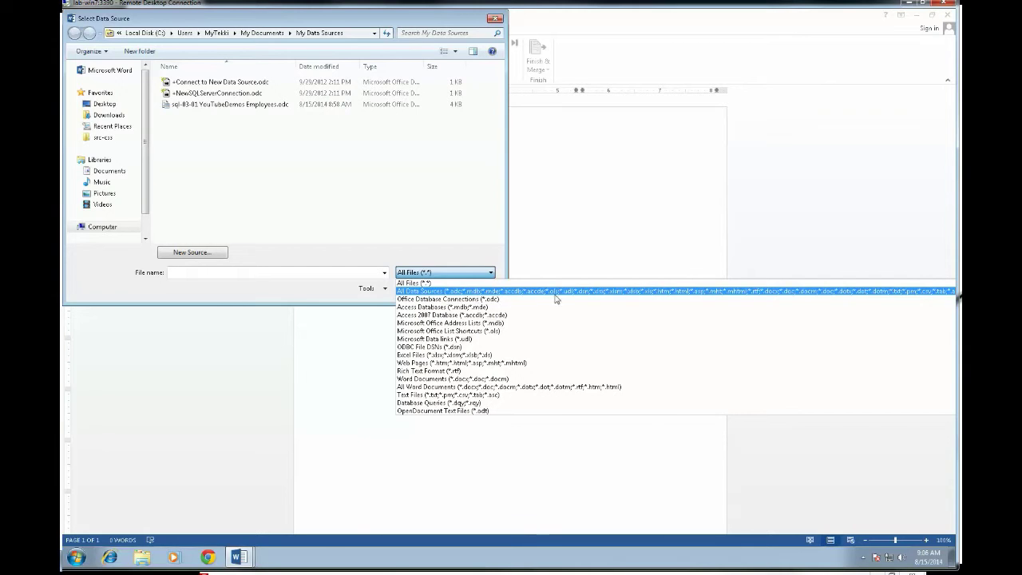
left_click(648, 292)
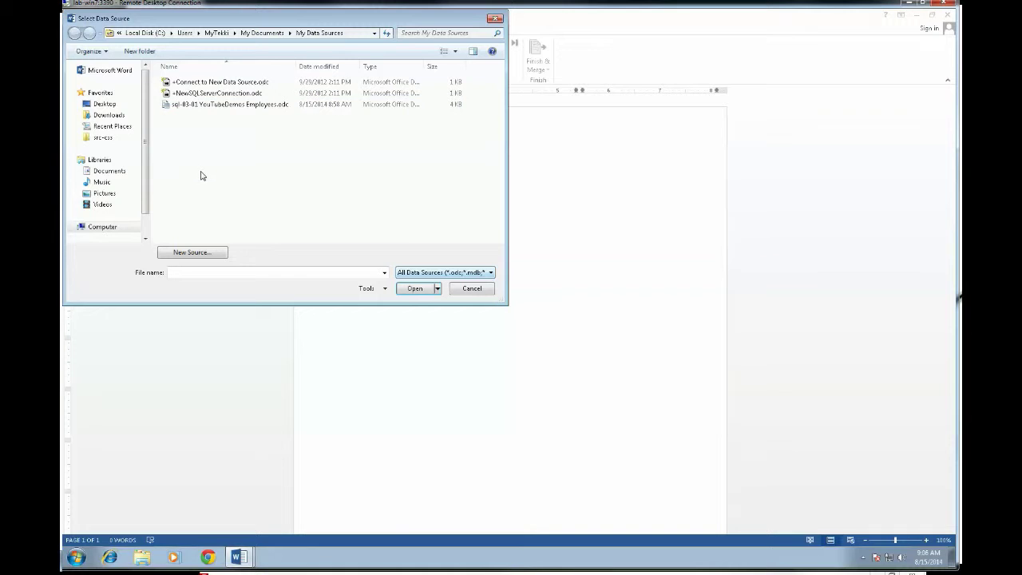
left_click(471, 290)
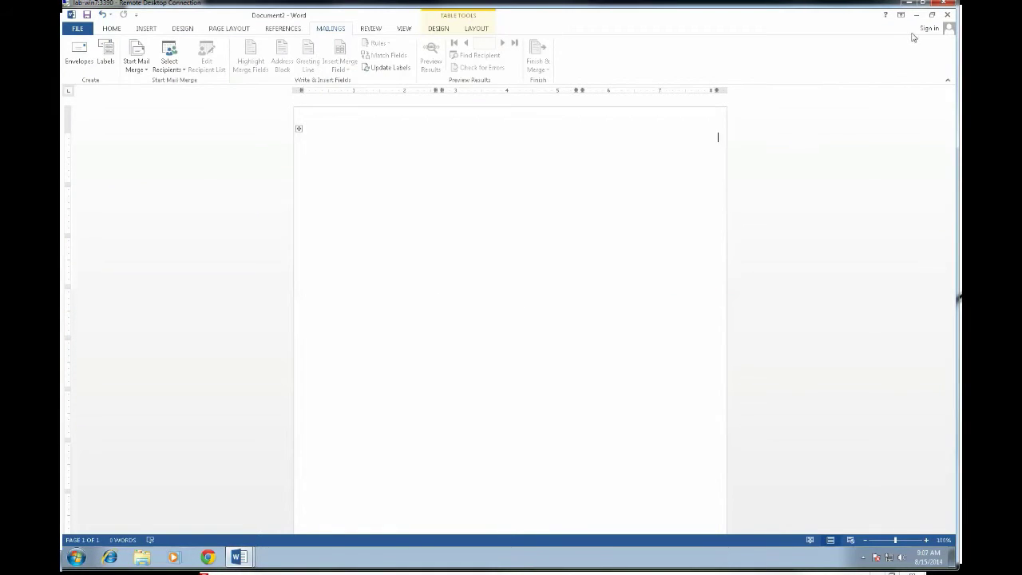
Close Document2 without saving, switch to and minimize the saved labels window, then open Finish & Merge.
left_click(948, 16)
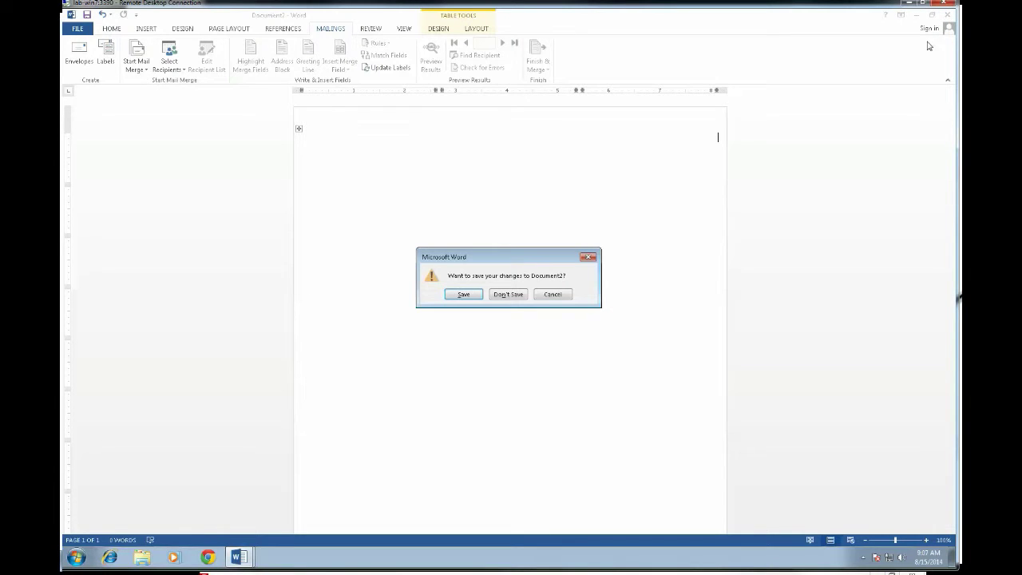
left_click(508, 295)
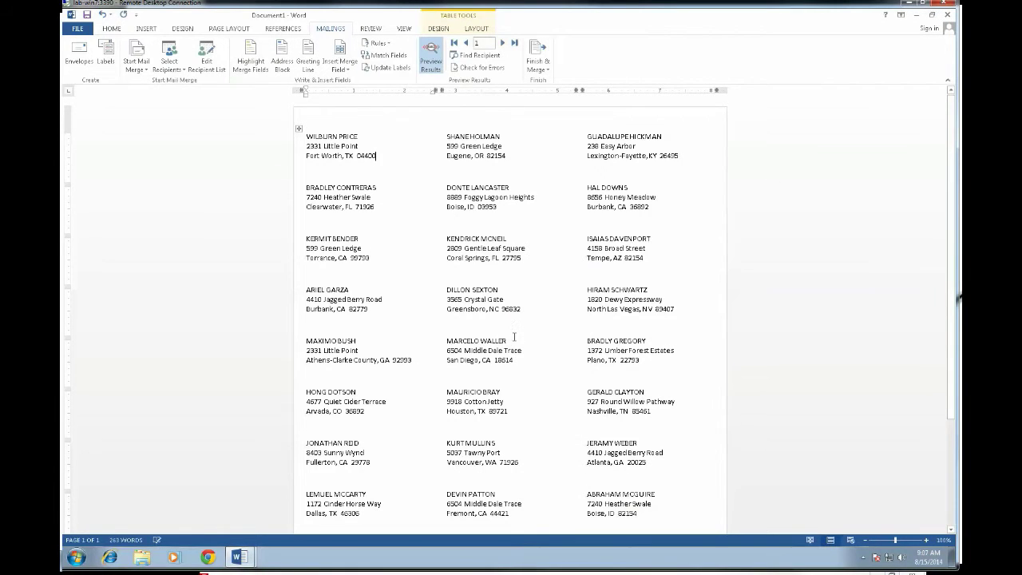
mouse_move(250, 561)
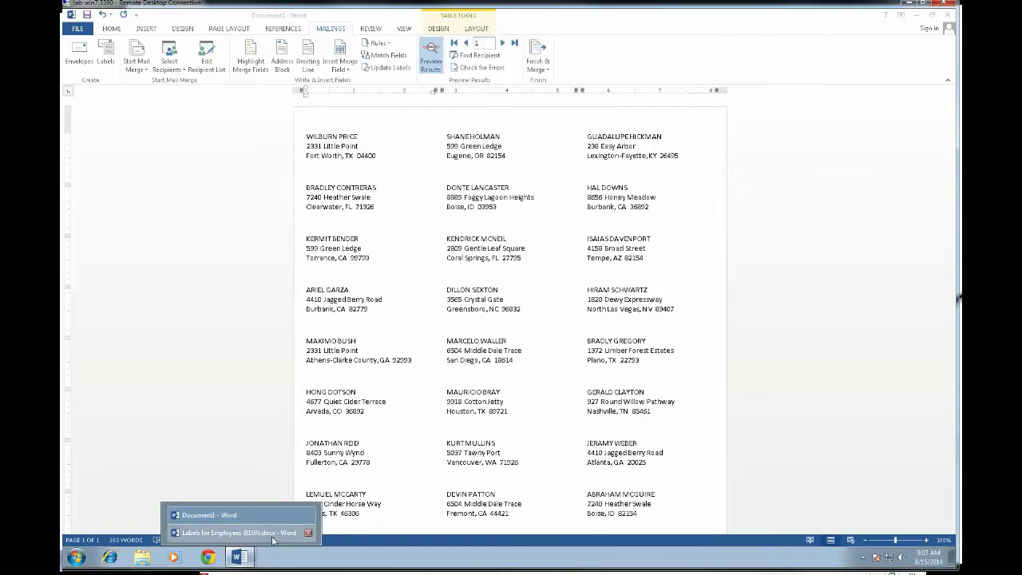
left_click(271, 536)
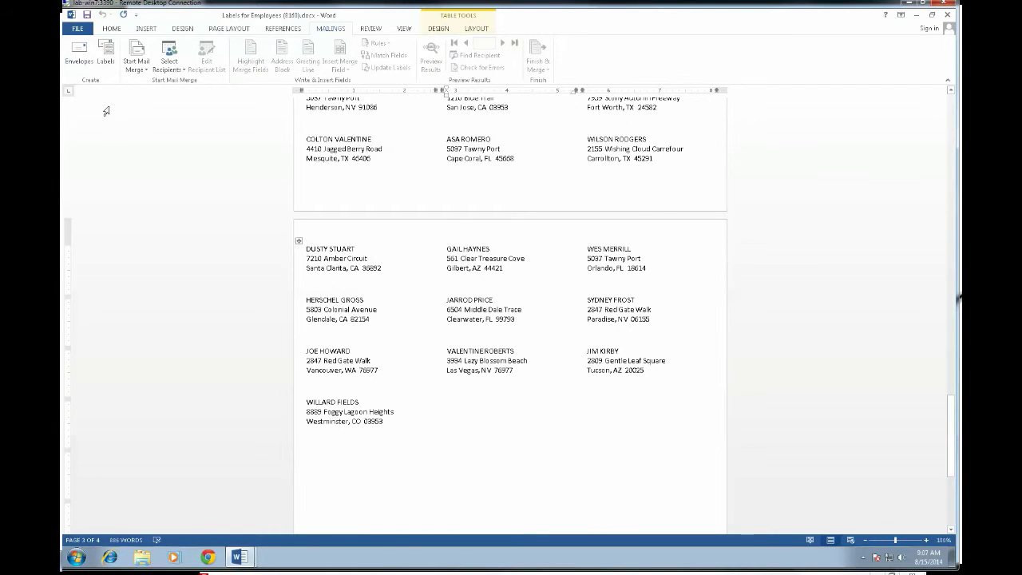
left_click(917, 14)
left_click(540, 68)
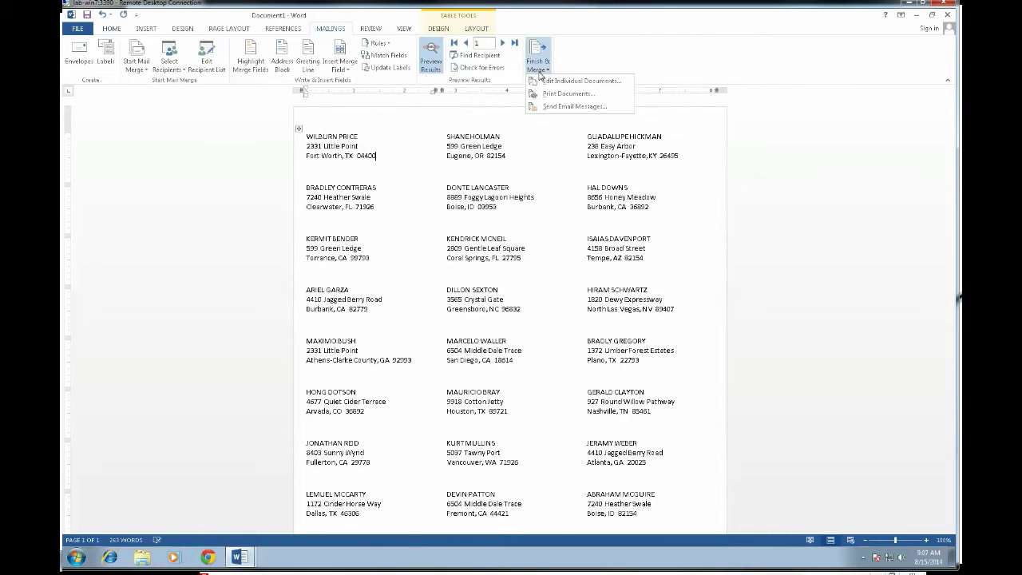